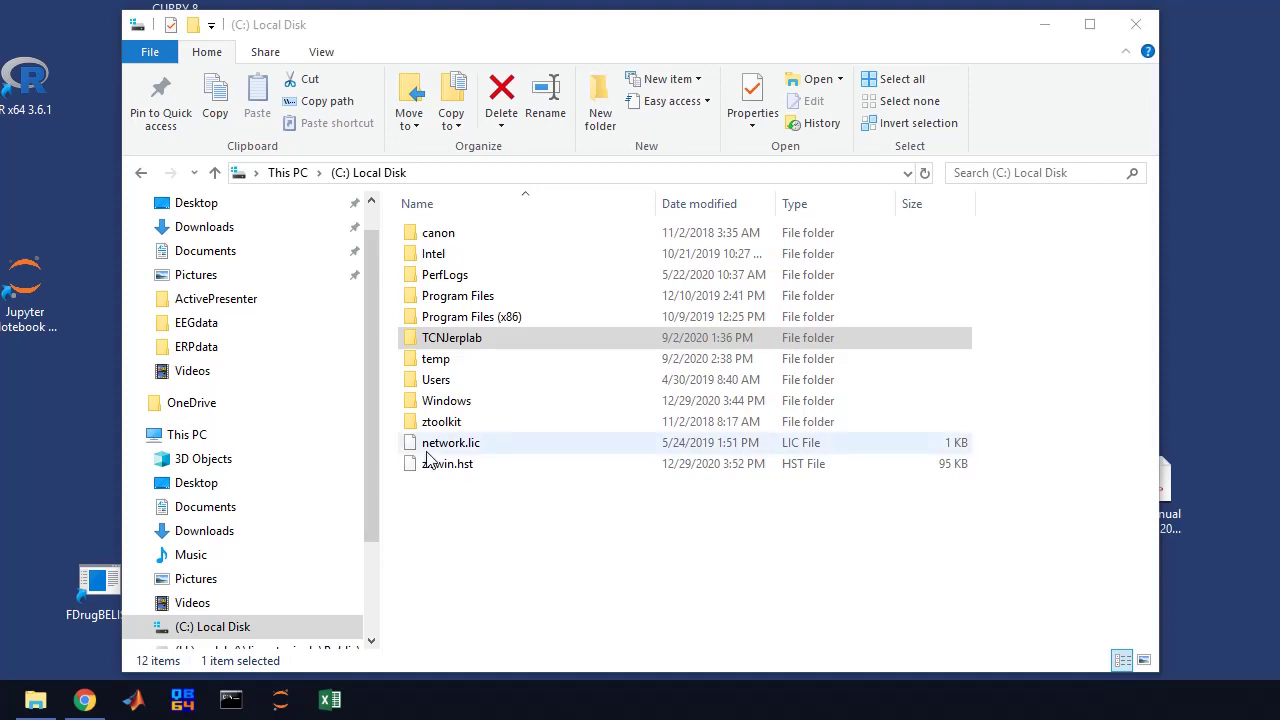
Step: Browse into TCNJerplab, then behdat, then the FDrugB folder in File Explorer
{"action": "left_click", "coordinate": [436, 343]}
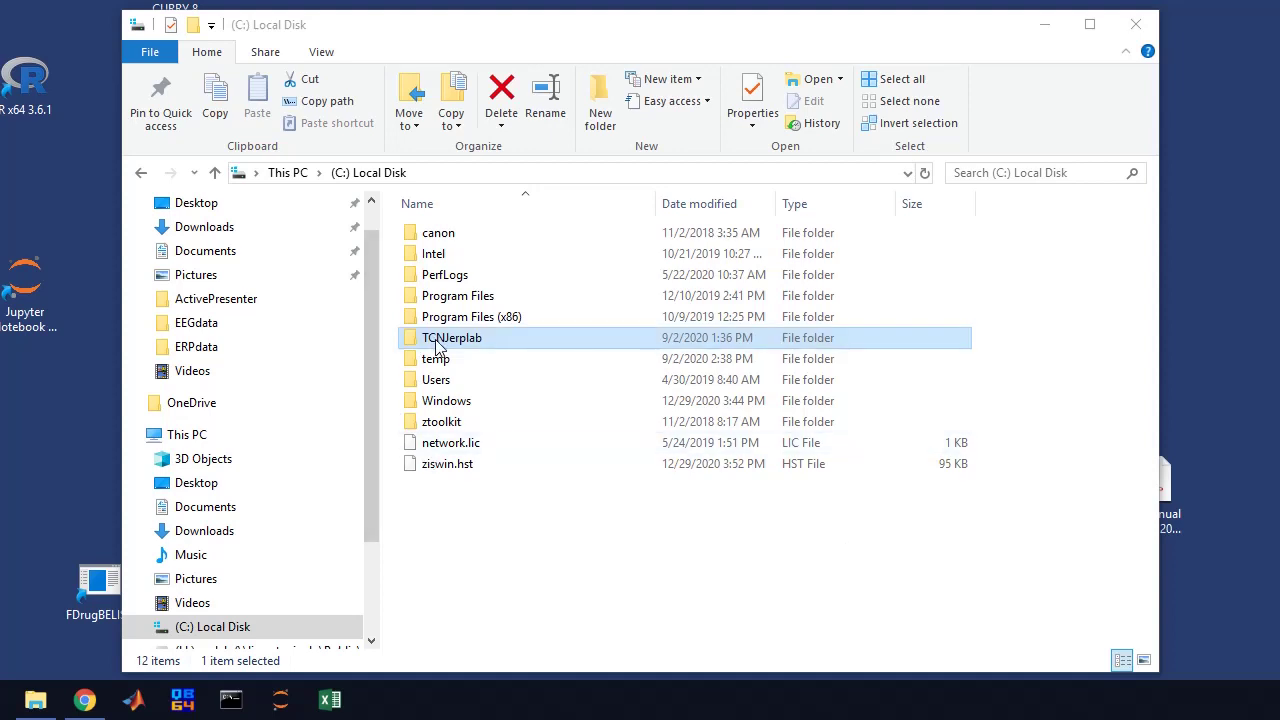
{"action": "double_click", "coordinate": [436, 343]}
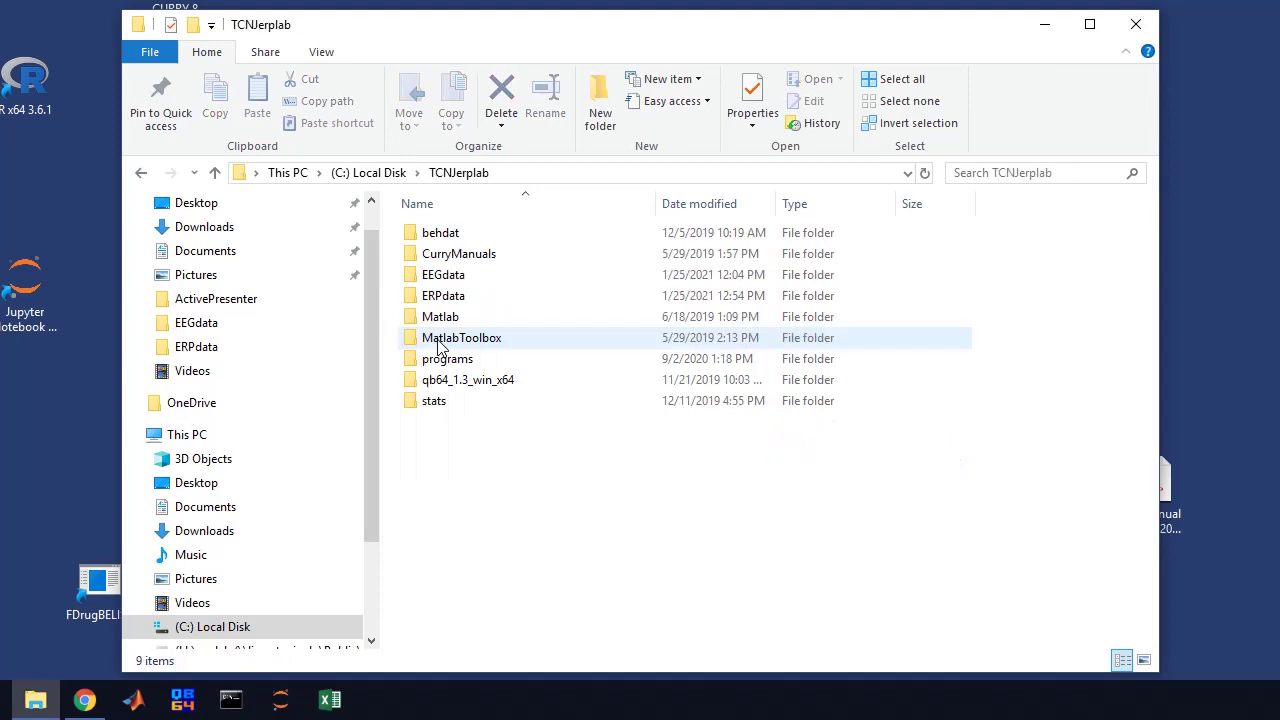
{"action": "double_click", "coordinate": [440, 236]}
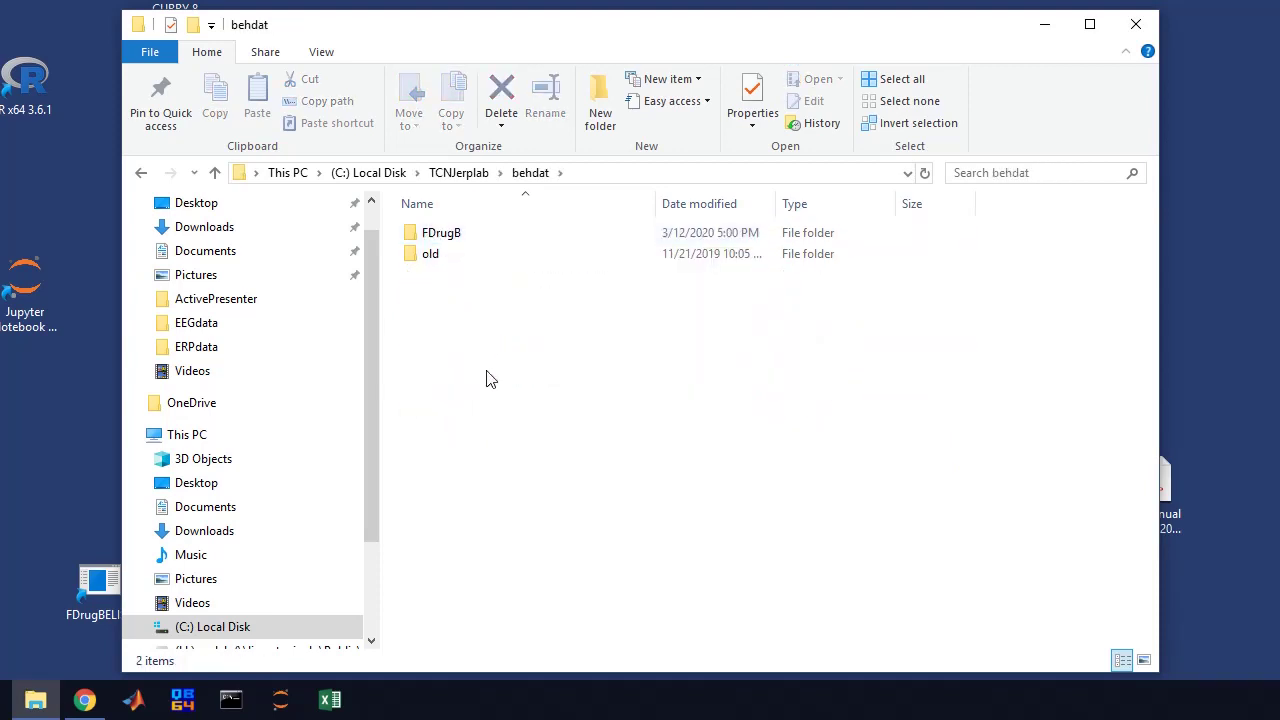
{"action": "double_click", "coordinate": [445, 236]}
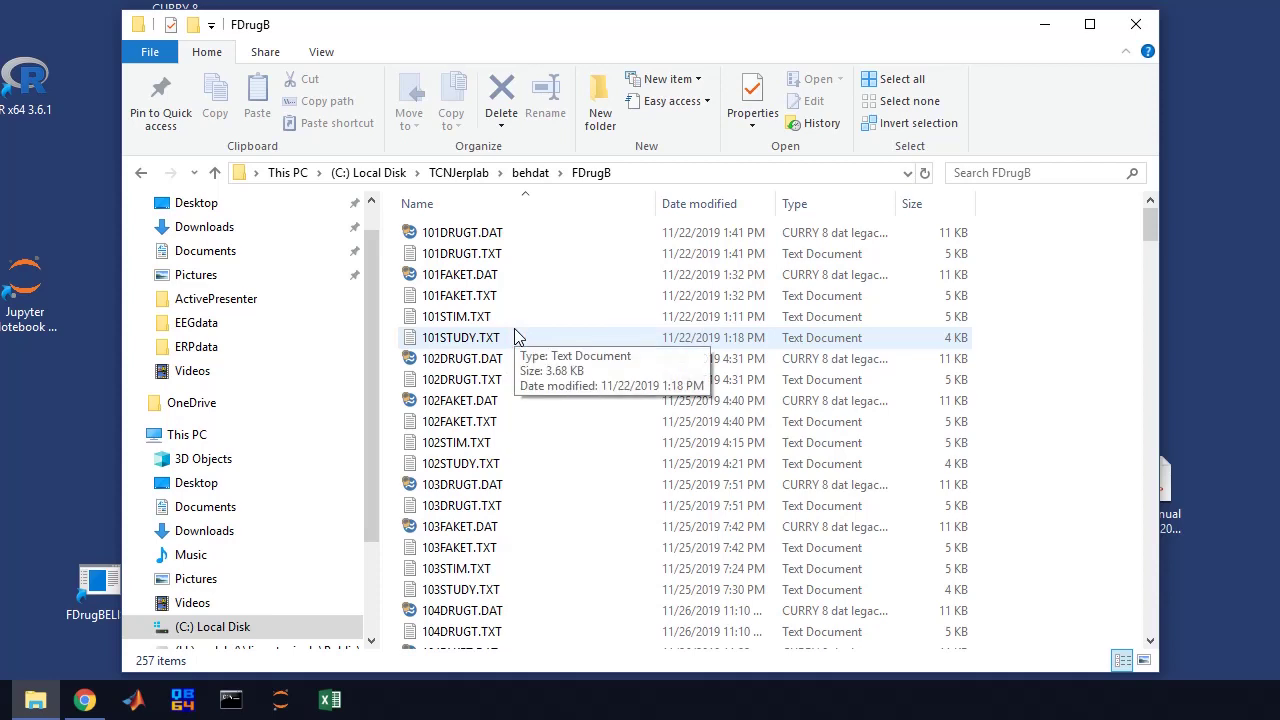
{"action": "double_click", "coordinate": [476, 256]}
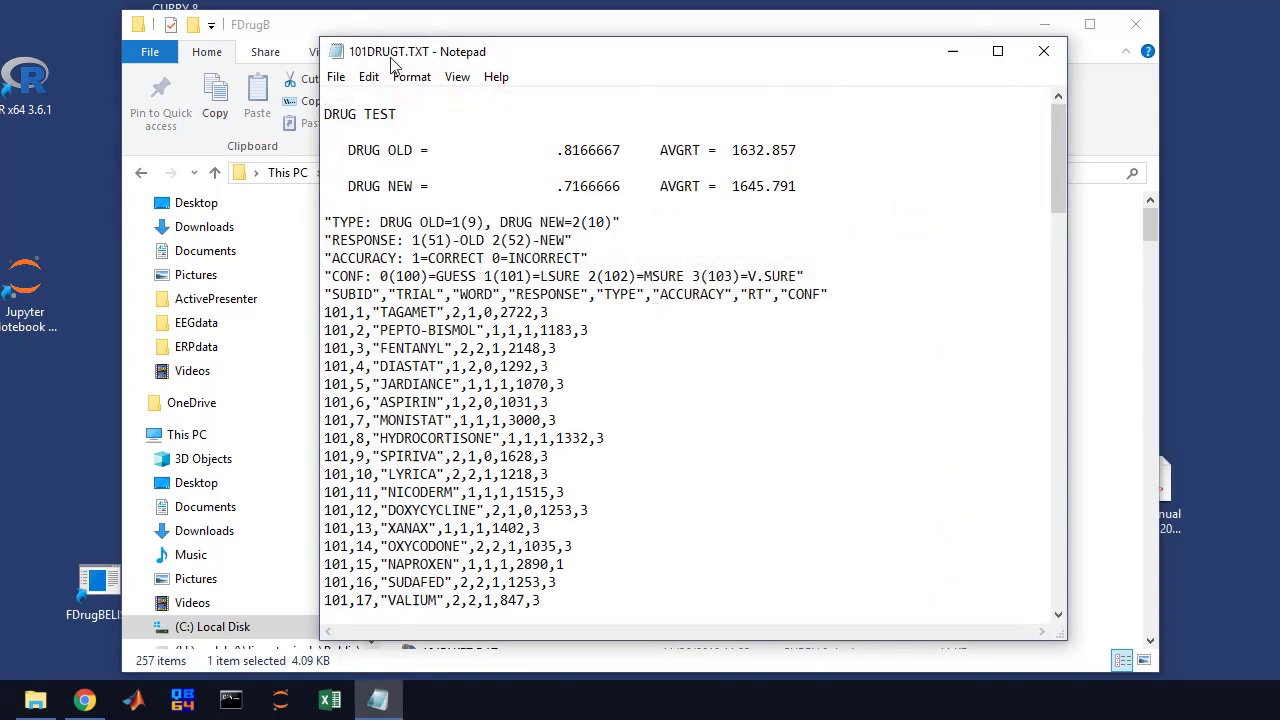
{"action": "scroll", "coordinate": [432, 218], "scroll_direction": "down", "scroll_amount": 3}
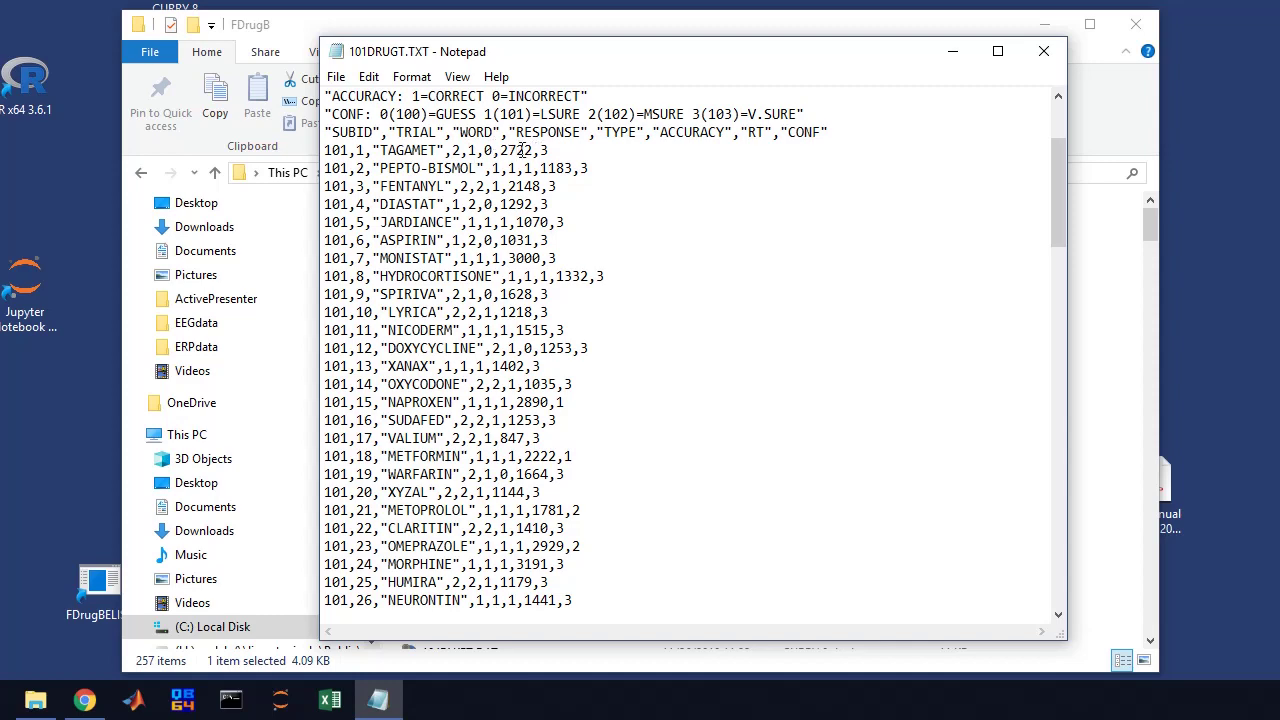
{"action": "left_click", "coordinate": [1043, 51]}
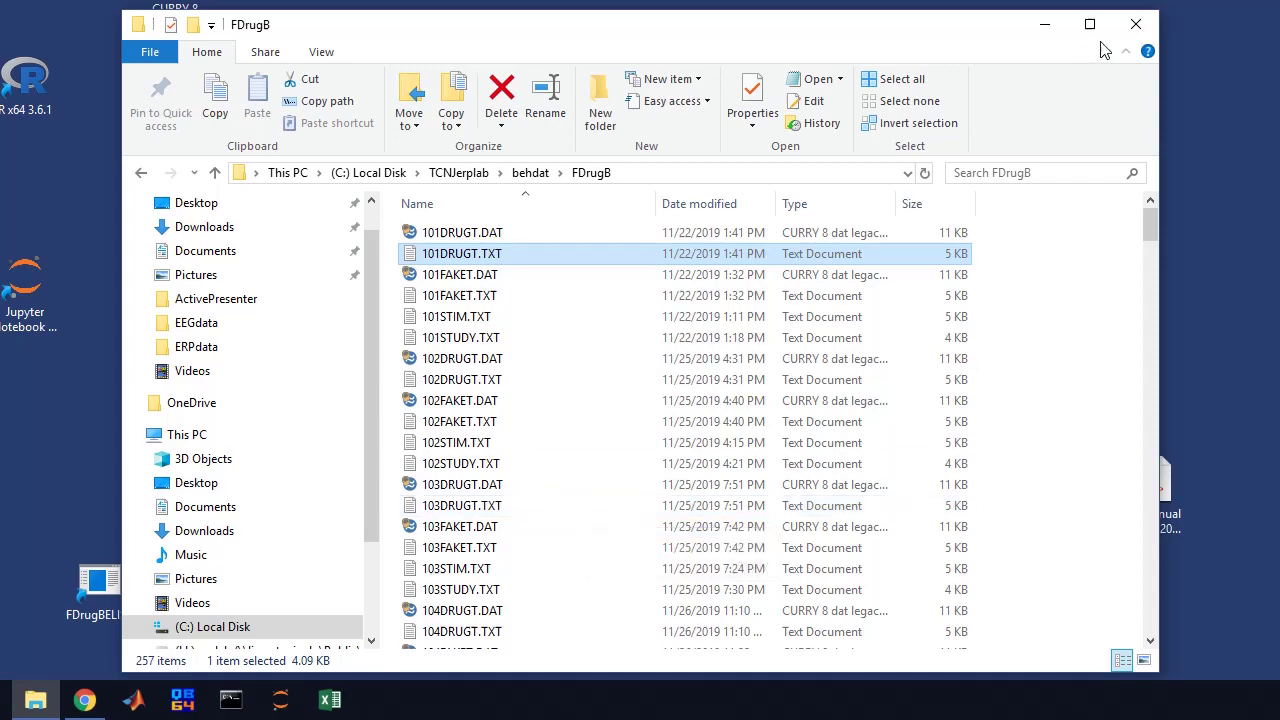
Step: Close the FDrugB File Explorer window and bring up MATLAB R2019a
{"action": "left_click", "coordinate": [1140, 28]}
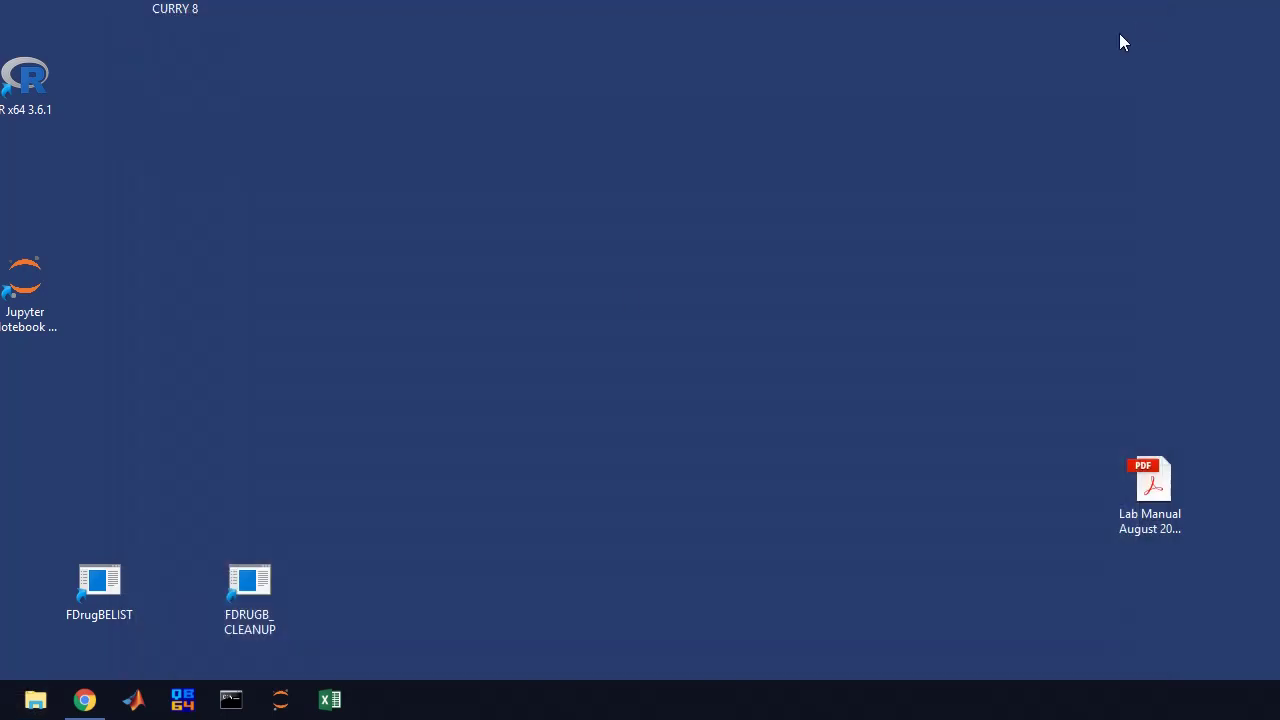
{"action": "left_click", "coordinate": [134, 705]}
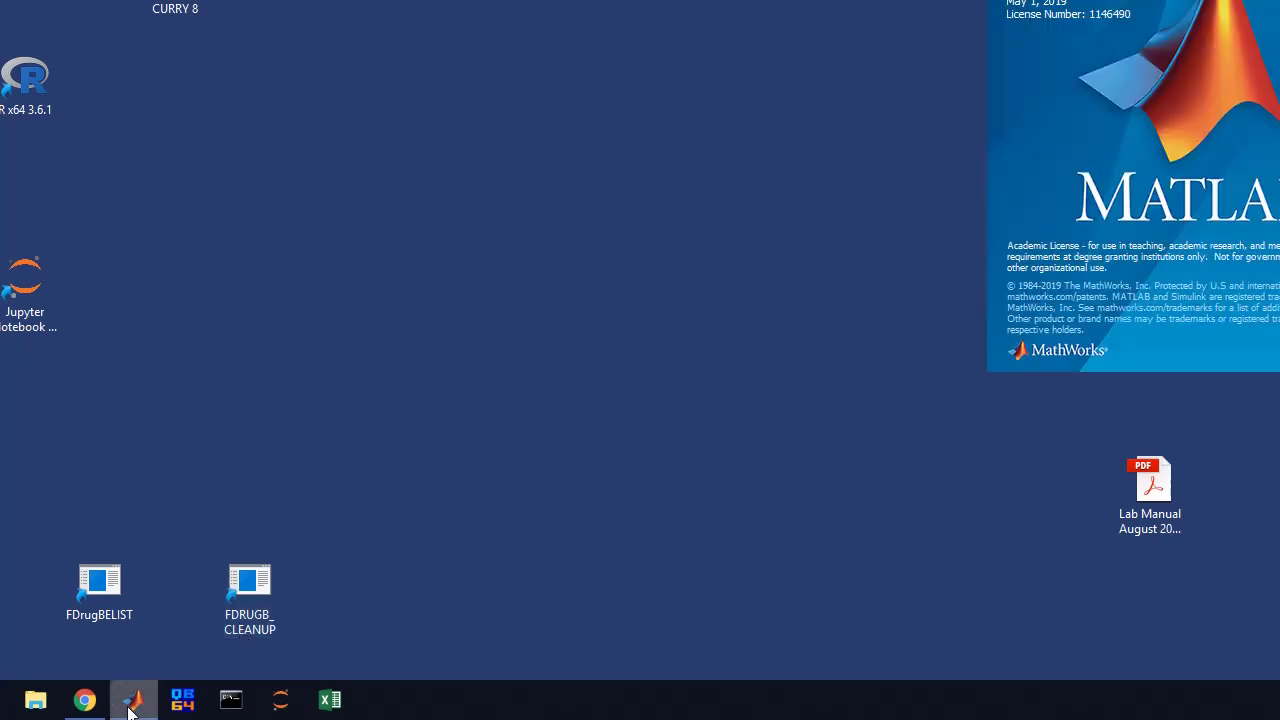
{"action": "mouse_move", "coordinate": [131, 703]}
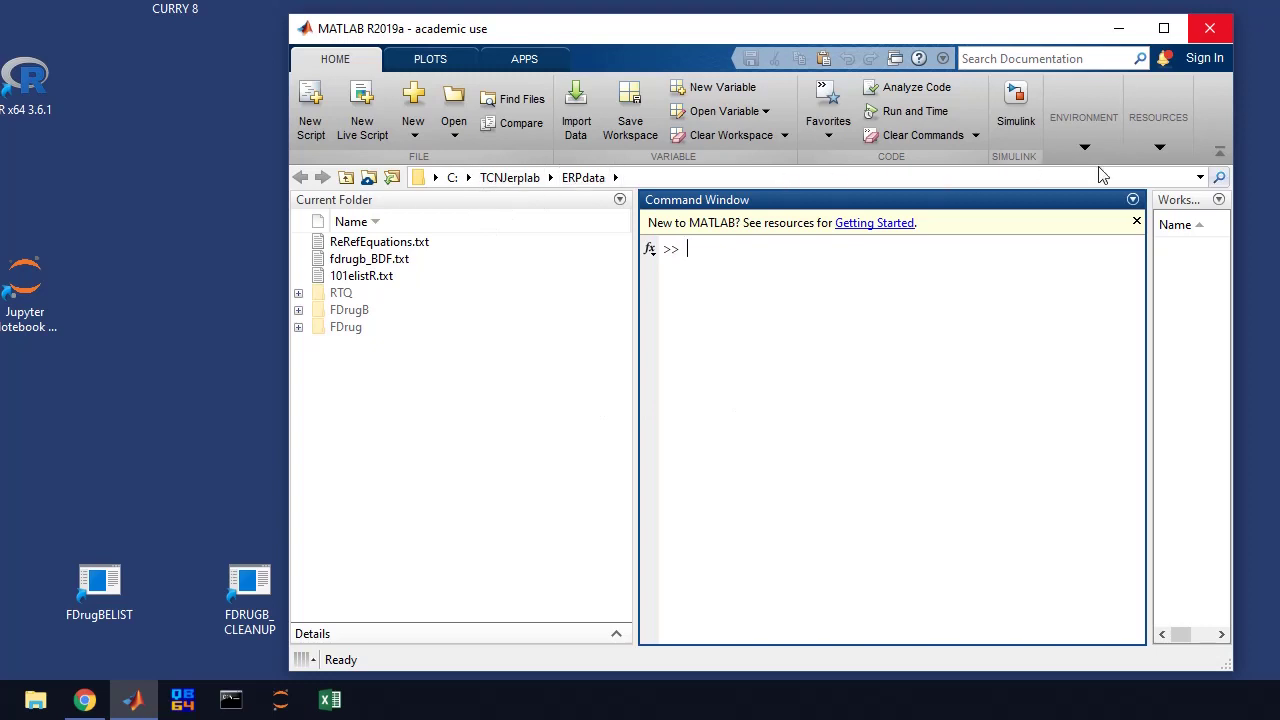
Step: Check the recent folders list and keep C:\TCNJerplab\ERPdata as MATLAB's current folder
{"action": "left_click", "coordinate": [1200, 177]}
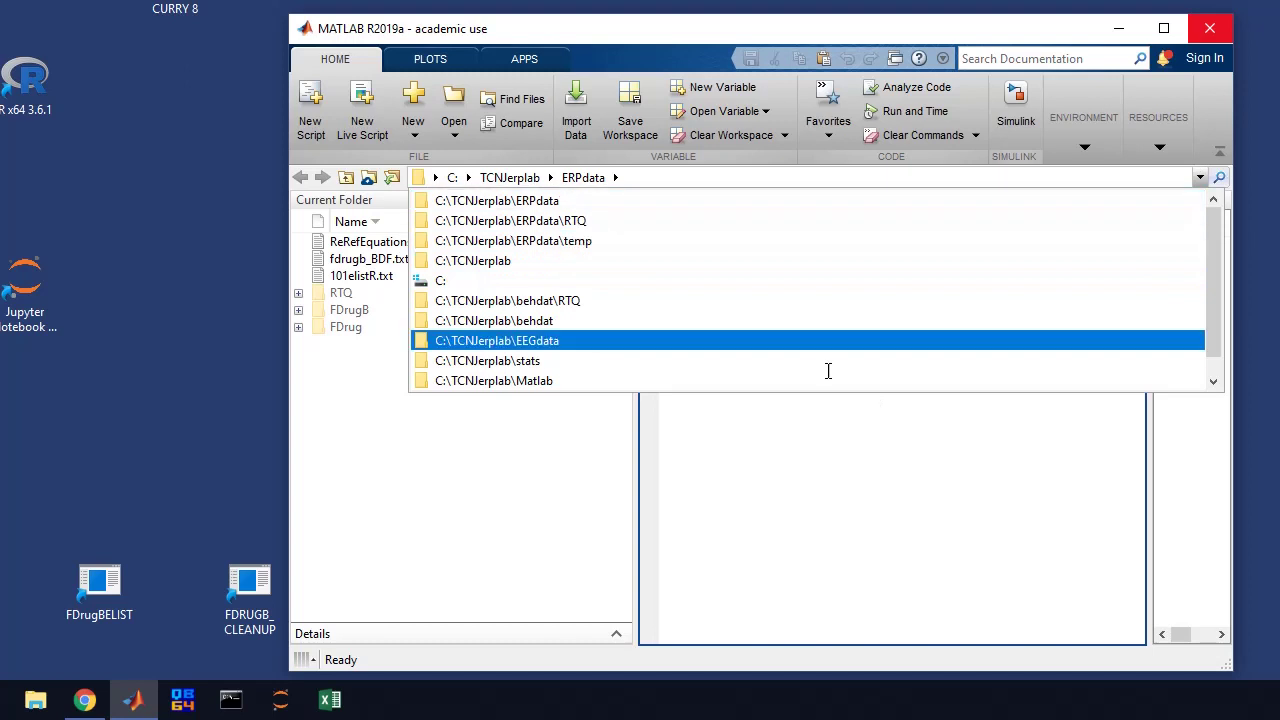
{"action": "left_click", "coordinate": [1151, 180]}
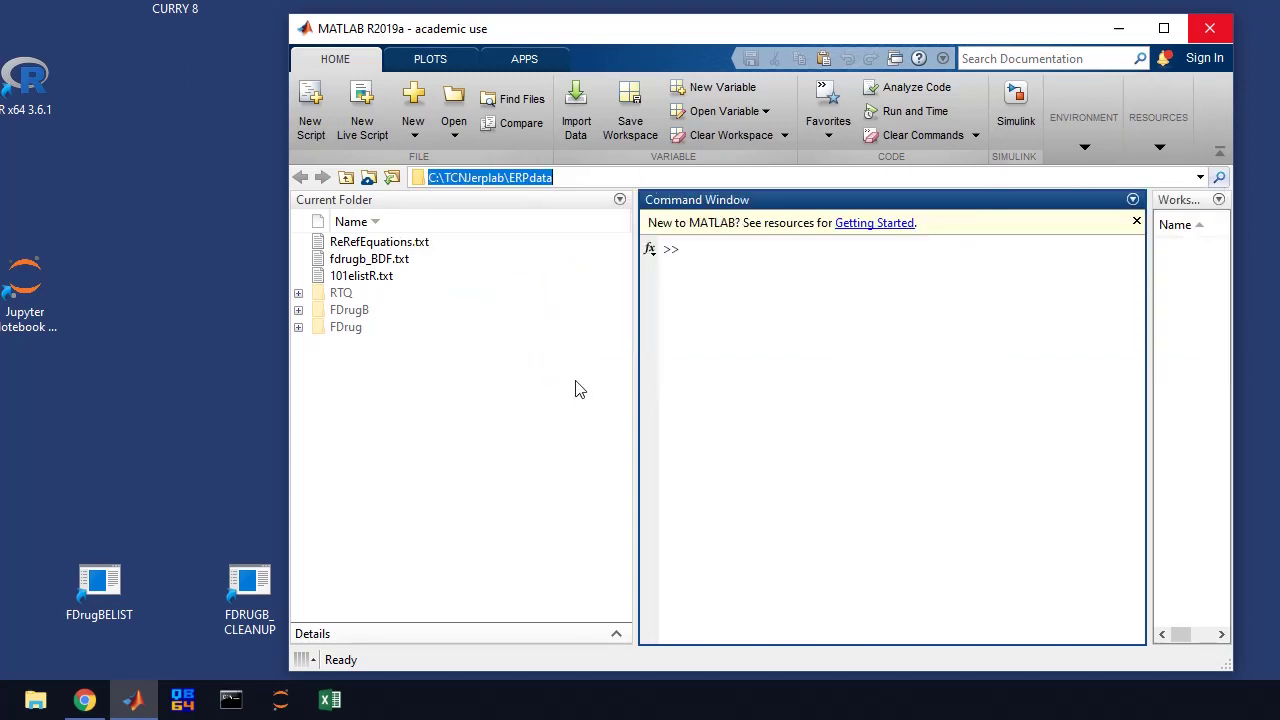
{"action": "left_click", "coordinate": [560, 412]}
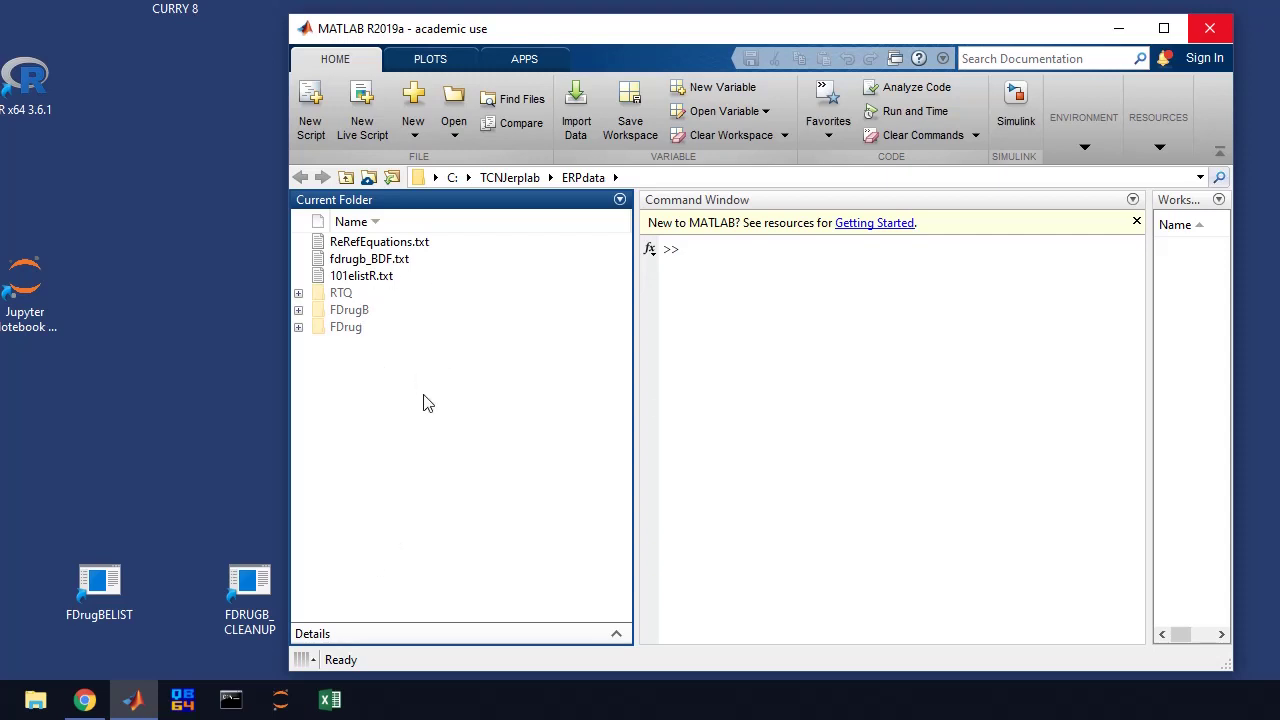
Step: Run the eeglab command in the MATLAB Command Window to launch EEGLAB v2019.1
{"action": "left_click", "coordinate": [731, 263]}
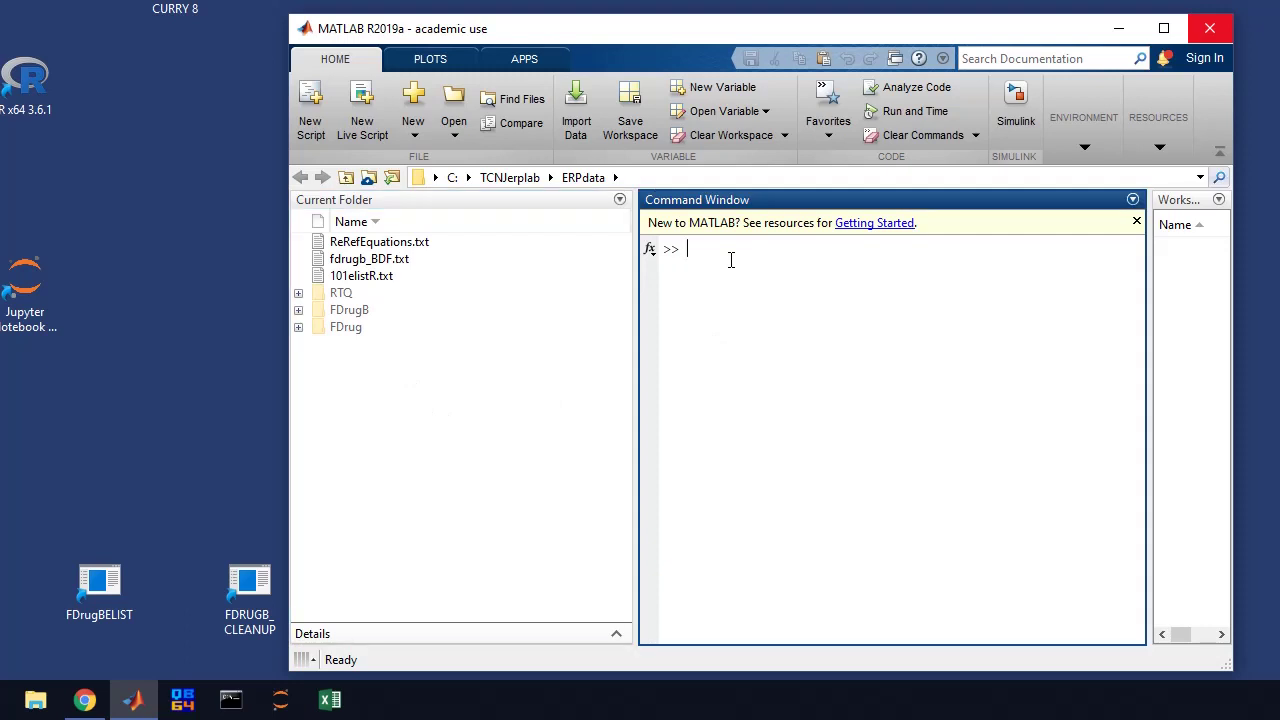
{"action": "type", "text": "ee"}
{"action": "type", "text": "g1"}
{"action": "type", "text": "ab"}
{"action": "key", "text": "Return"}
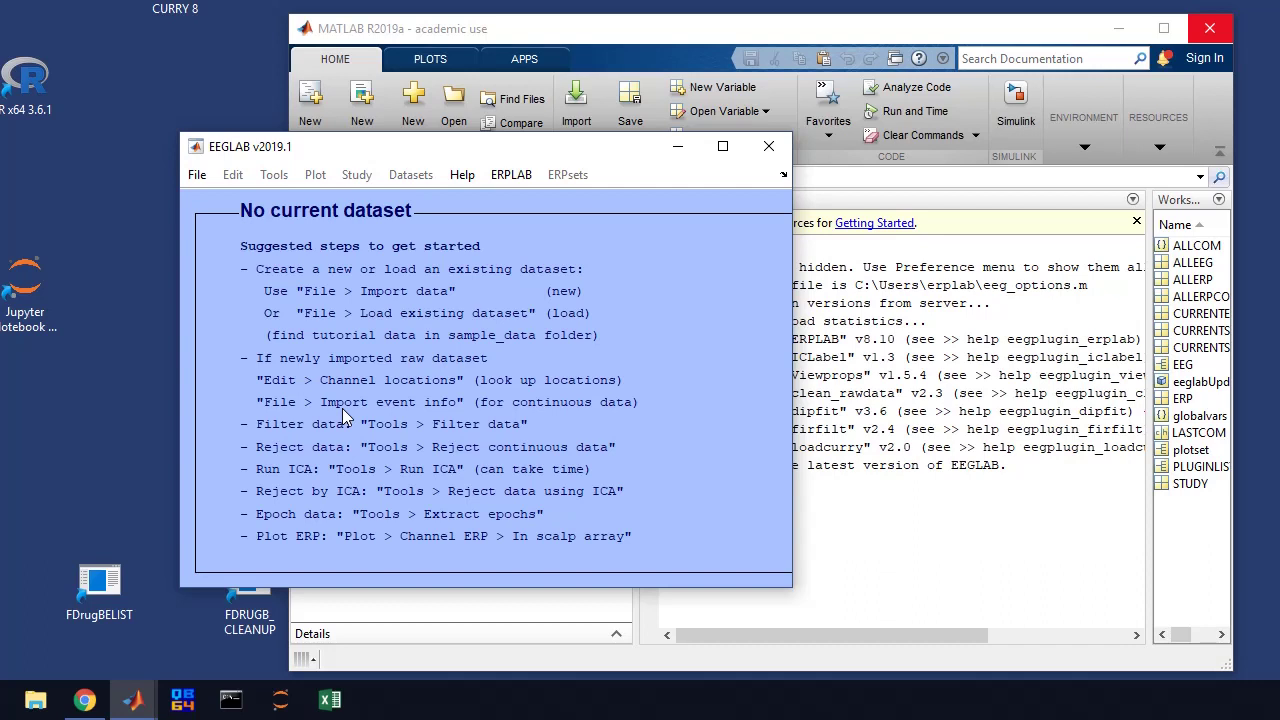
Step: Import Subj101.cdt from TCNJerplab\EEGdata as a Neuroscan Curry file
{"action": "left_click", "coordinate": [197, 174]}
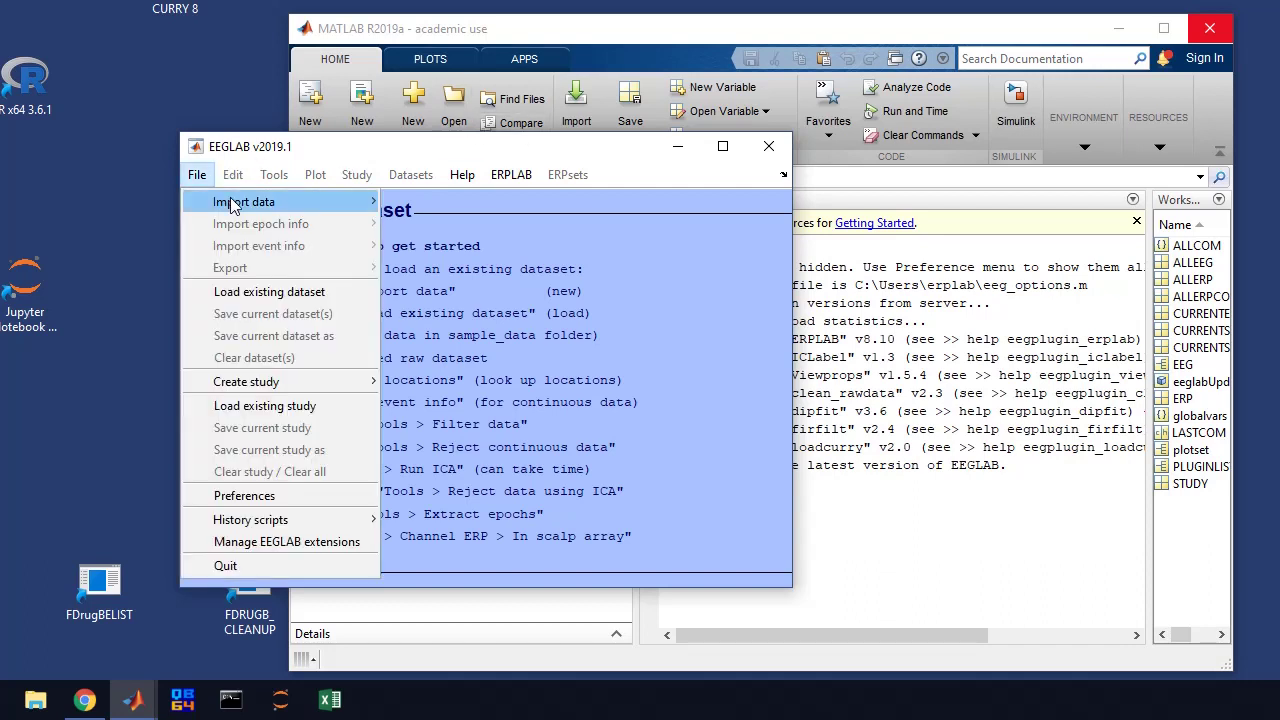
{"action": "mouse_move", "coordinate": [232, 203]}
{"action": "mouse_move", "coordinate": [425, 204]}
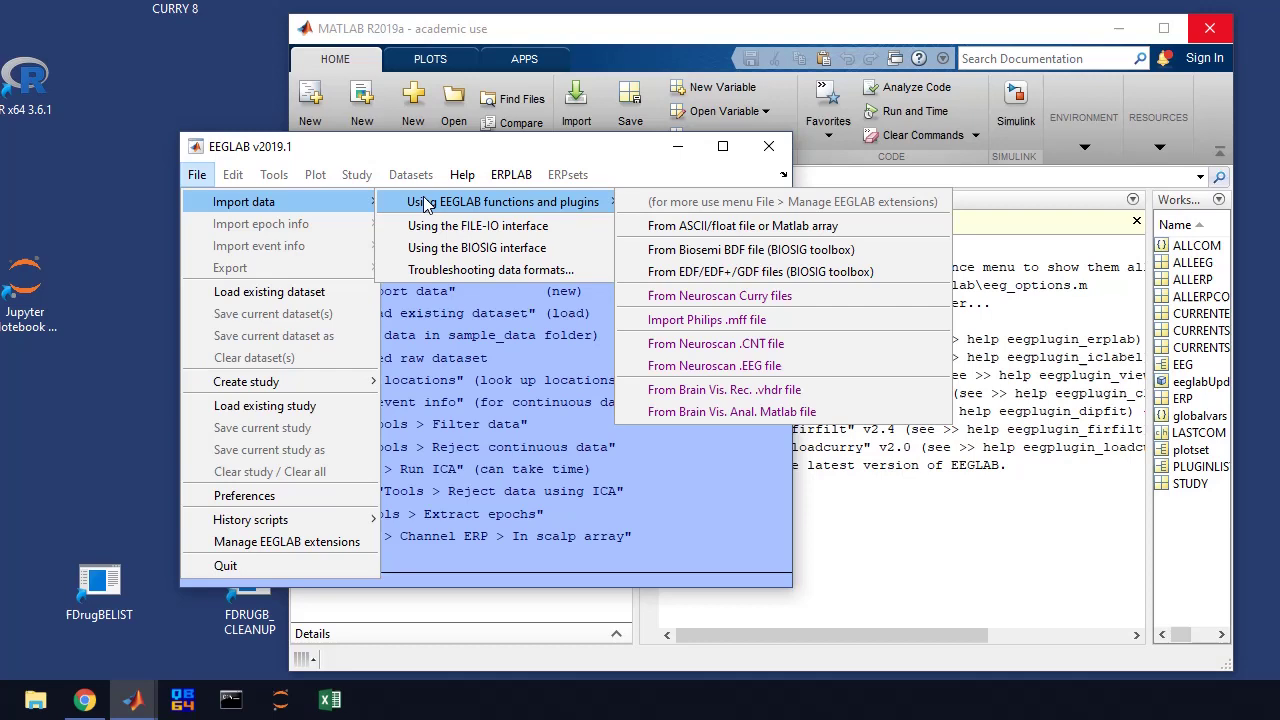
{"action": "left_click", "coordinate": [729, 297]}
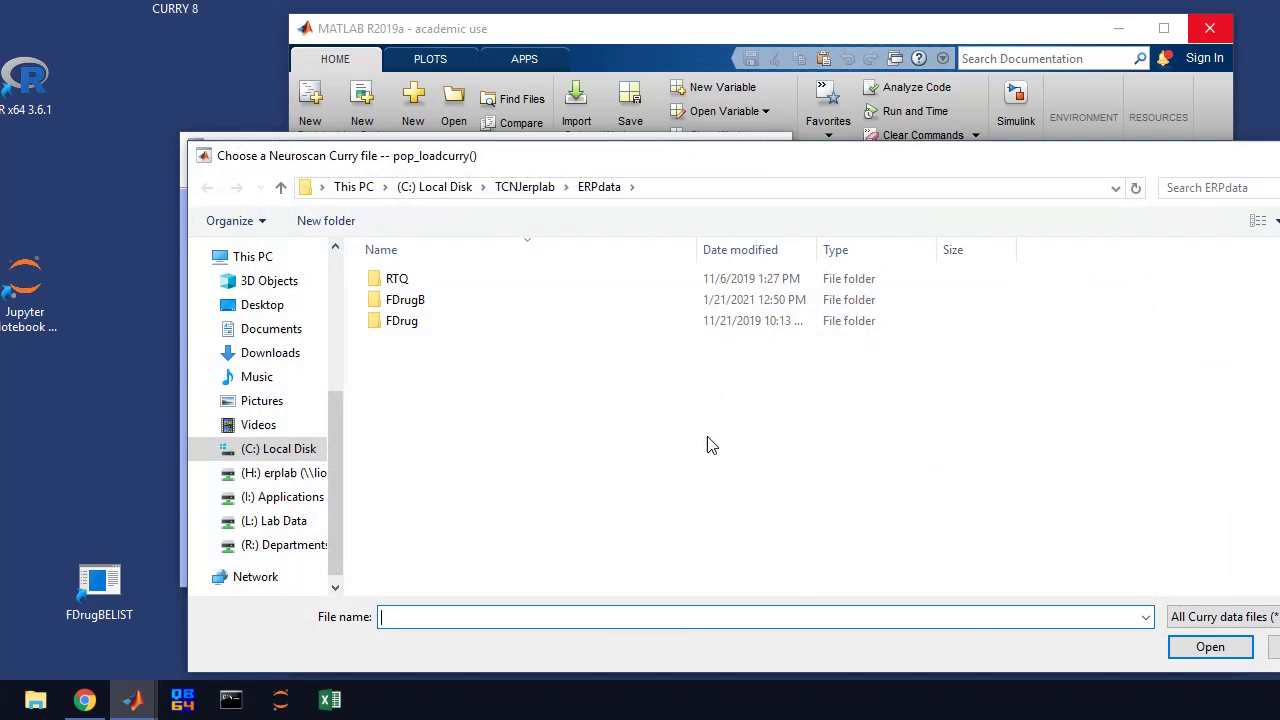
{"action": "left_click", "coordinate": [528, 187]}
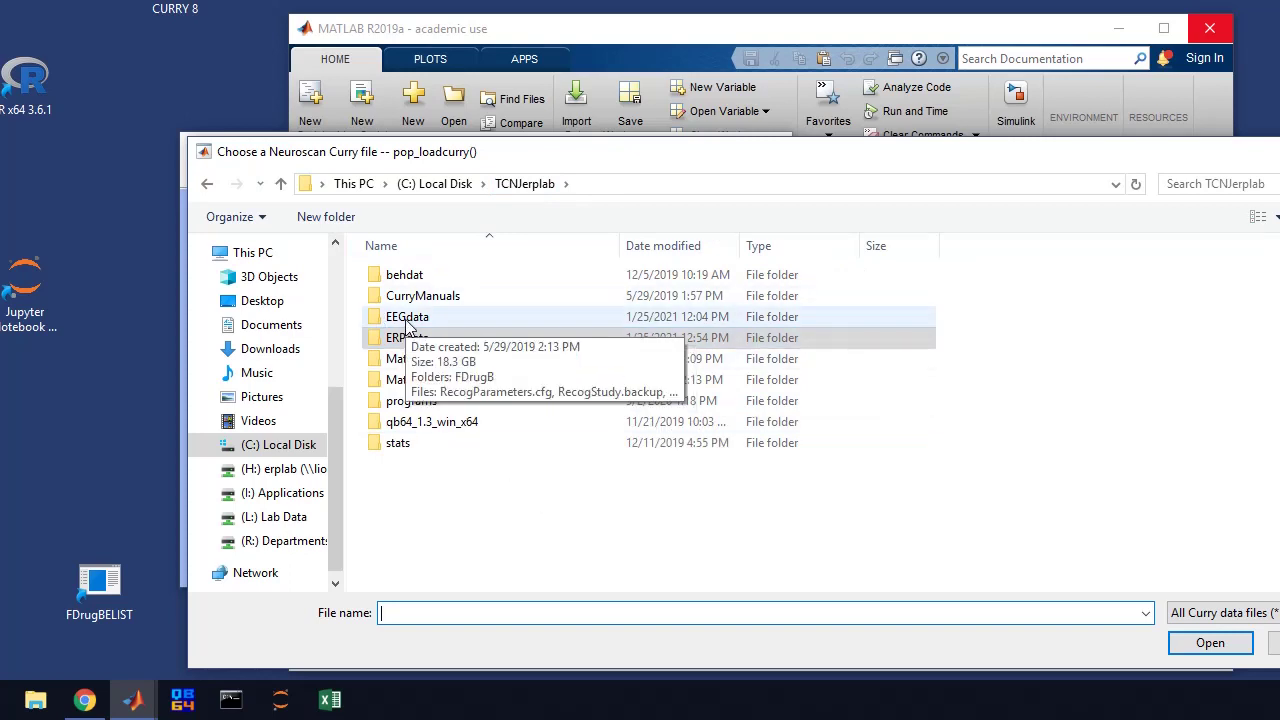
{"action": "double_click", "coordinate": [406, 318]}
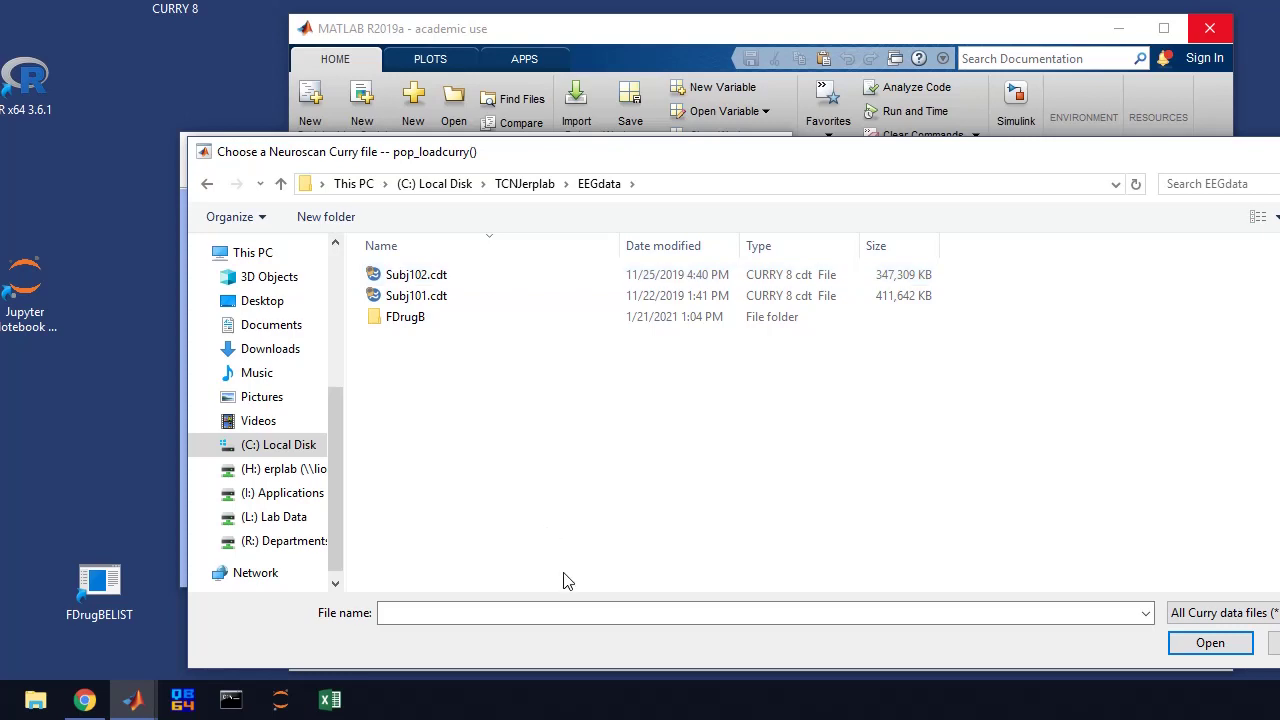
{"action": "left_click", "coordinate": [404, 297]}
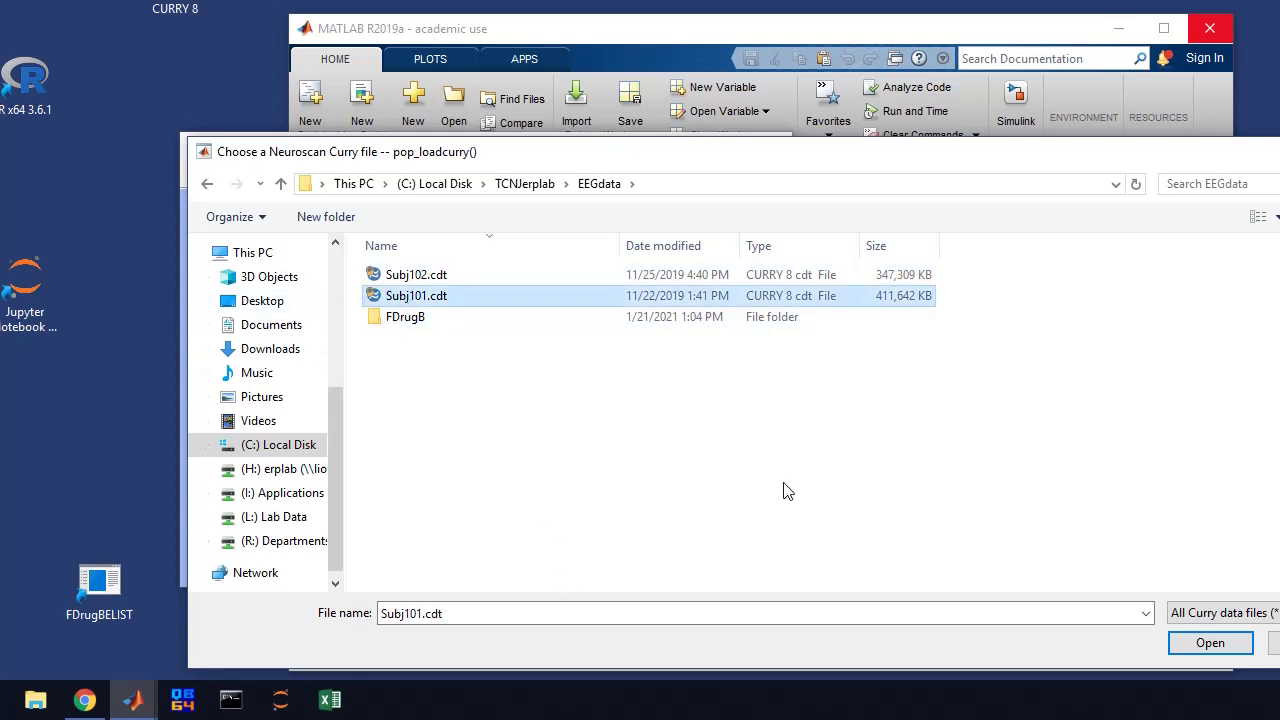
{"action": "left_click", "coordinate": [1210, 643]}
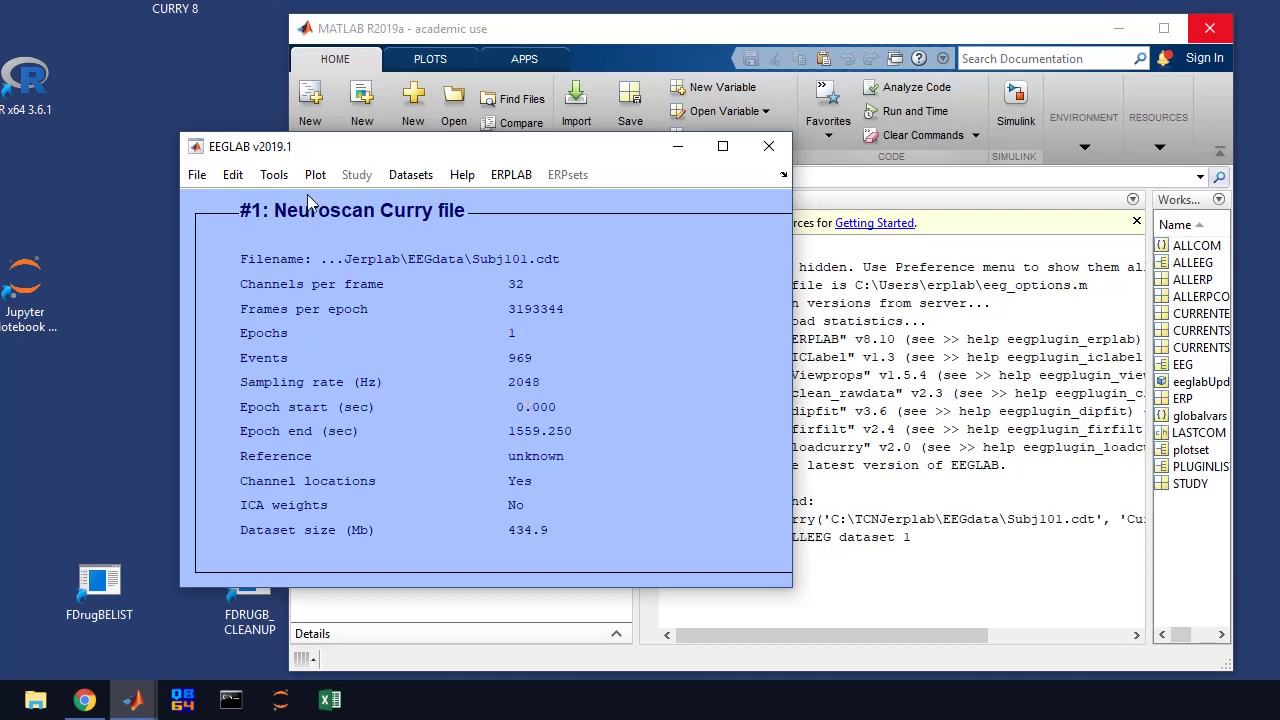
Step: Resample the data from 2048 Hz to 256 Hz using Tools > Change sampling rate
{"action": "left_click", "coordinate": [275, 178]}
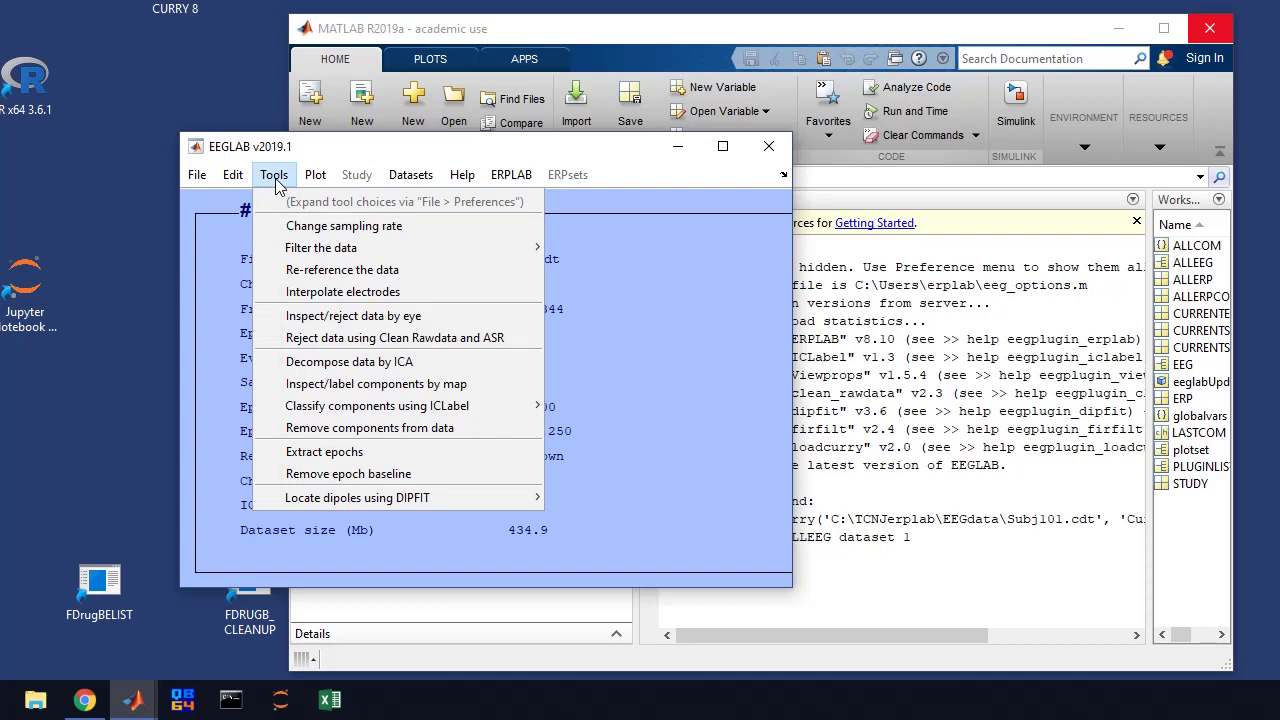
{"action": "left_click", "coordinate": [313, 225]}
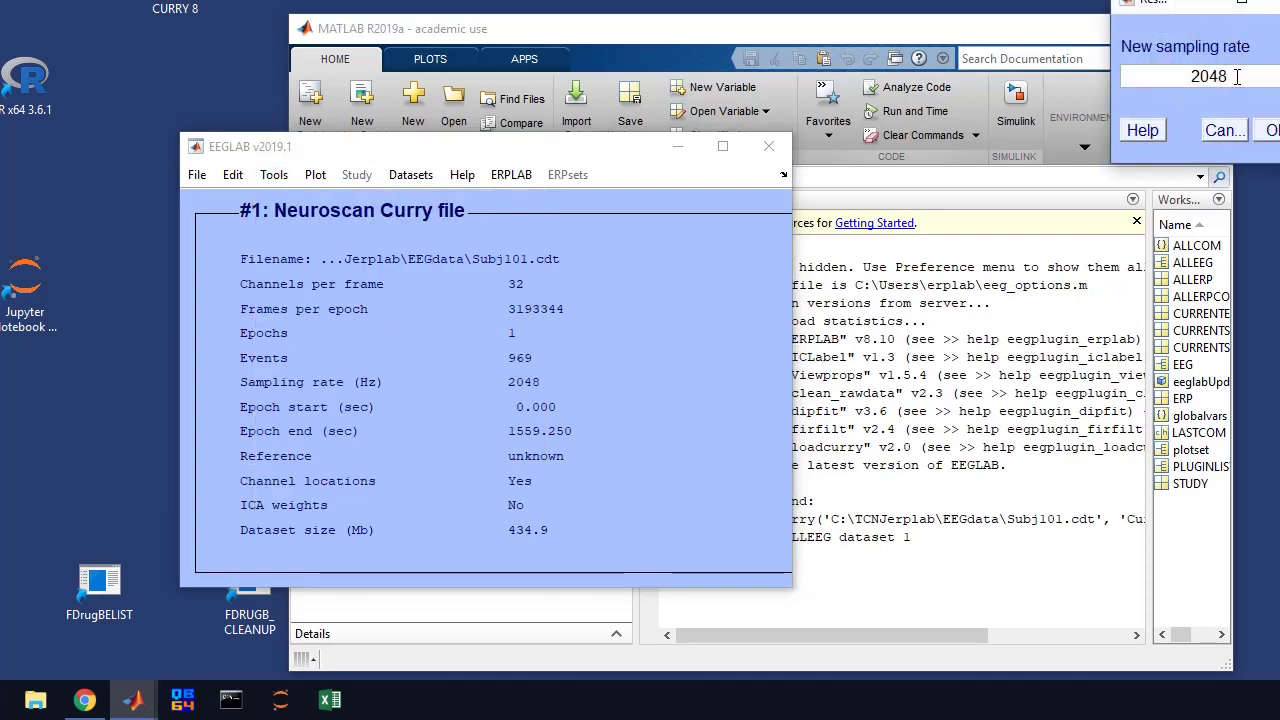
{"action": "left_click_drag", "start_coordinate": [1188, 77], "coordinate": [1277, 76]}
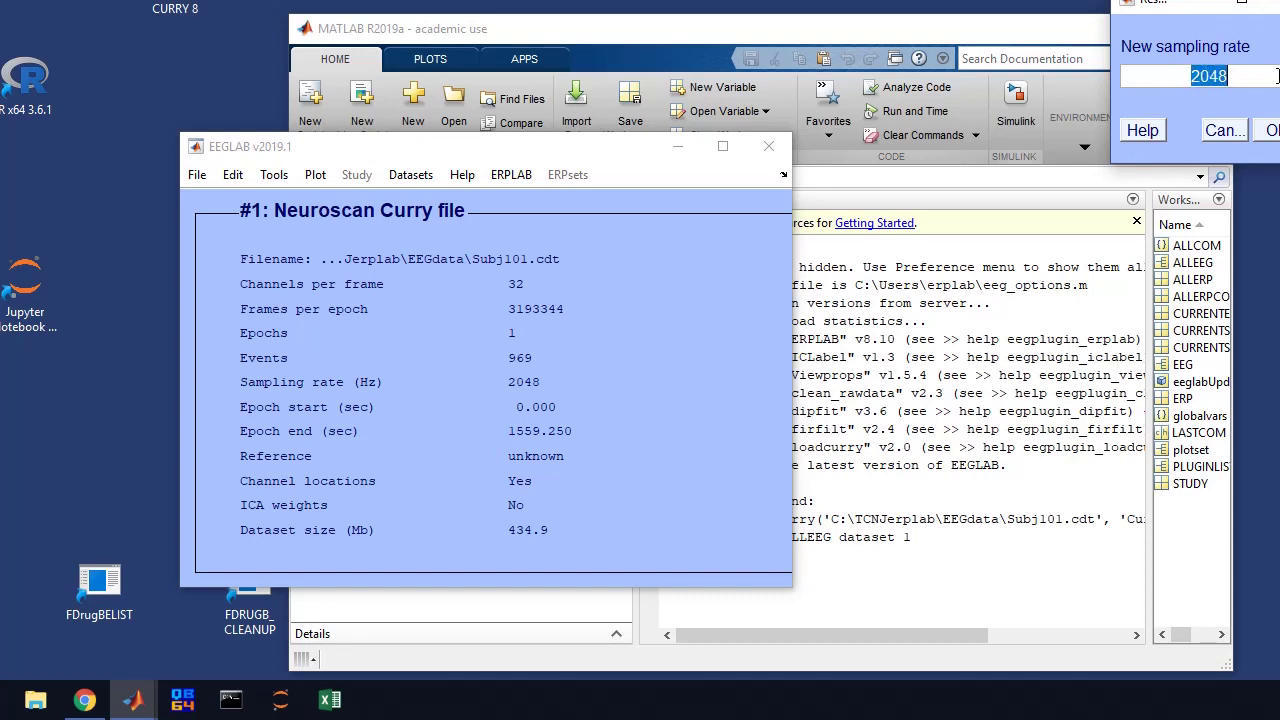
{"action": "type", "text": "256"}
{"action": "left_click", "coordinate": [1272, 132]}
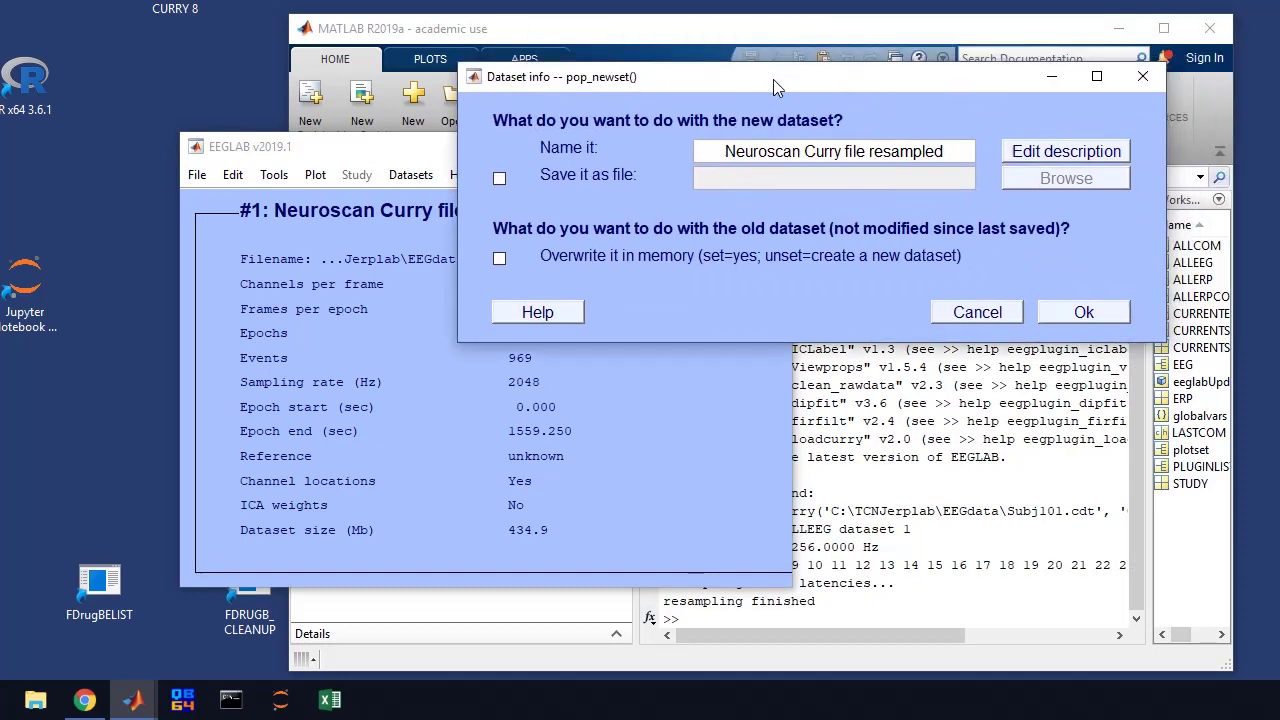
Step: Save the resampled dataset as 101_256hz, overwriting the old dataset in memory
{"action": "left_click_drag", "start_coordinate": [773, 79], "coordinate": [839, 68]}
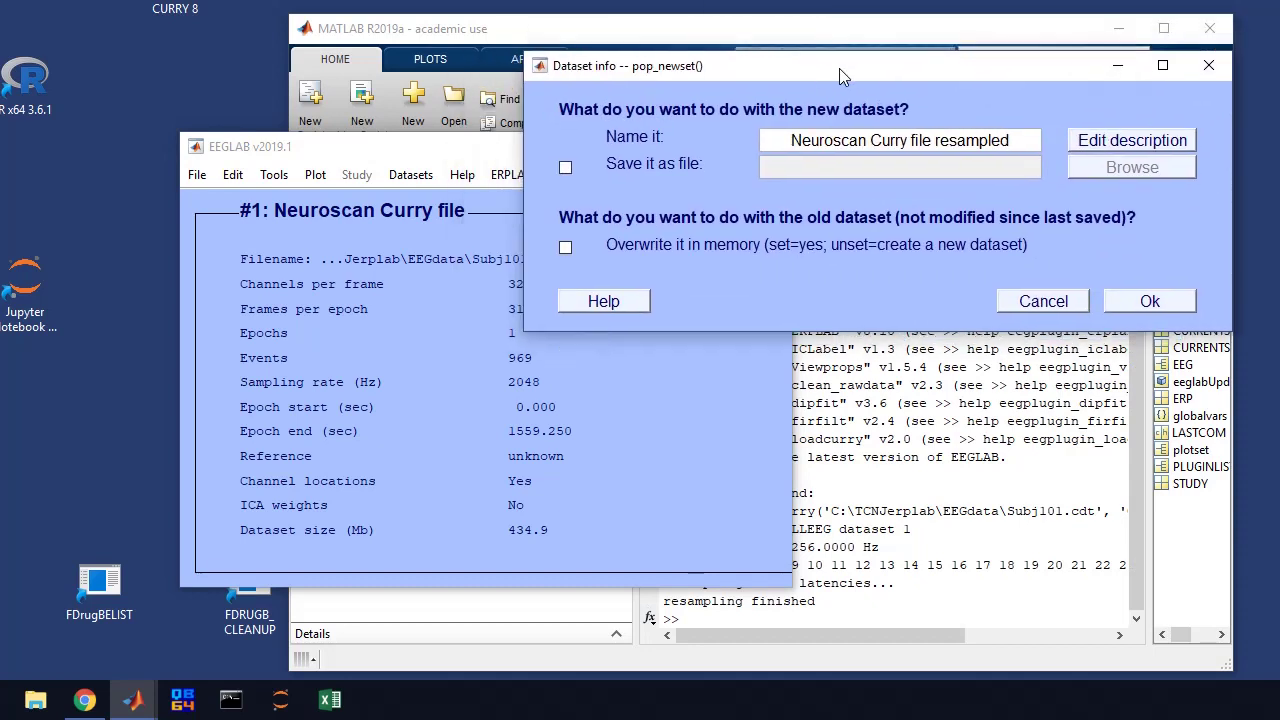
{"action": "left_click", "coordinate": [565, 170]}
{"action": "left_click", "coordinate": [565, 247]}
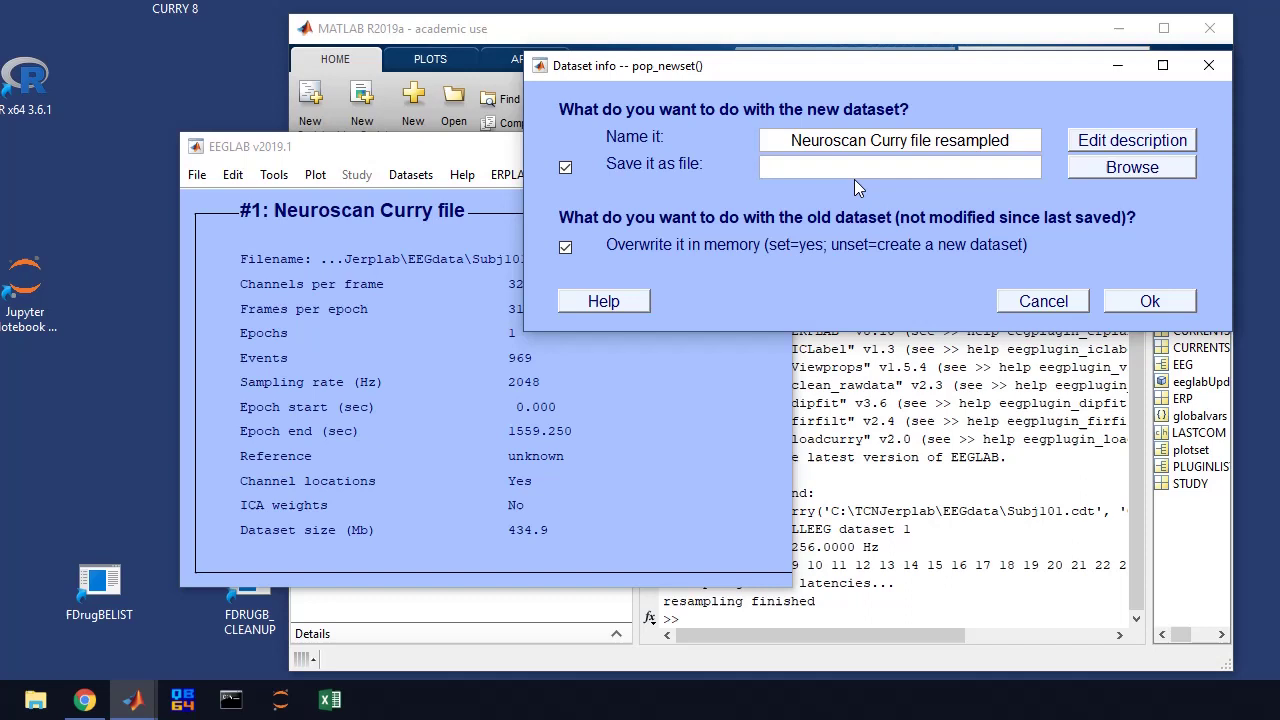
{"action": "type", "text": "101_256hz"}
{"action": "key", "text": "ctrl+a"}
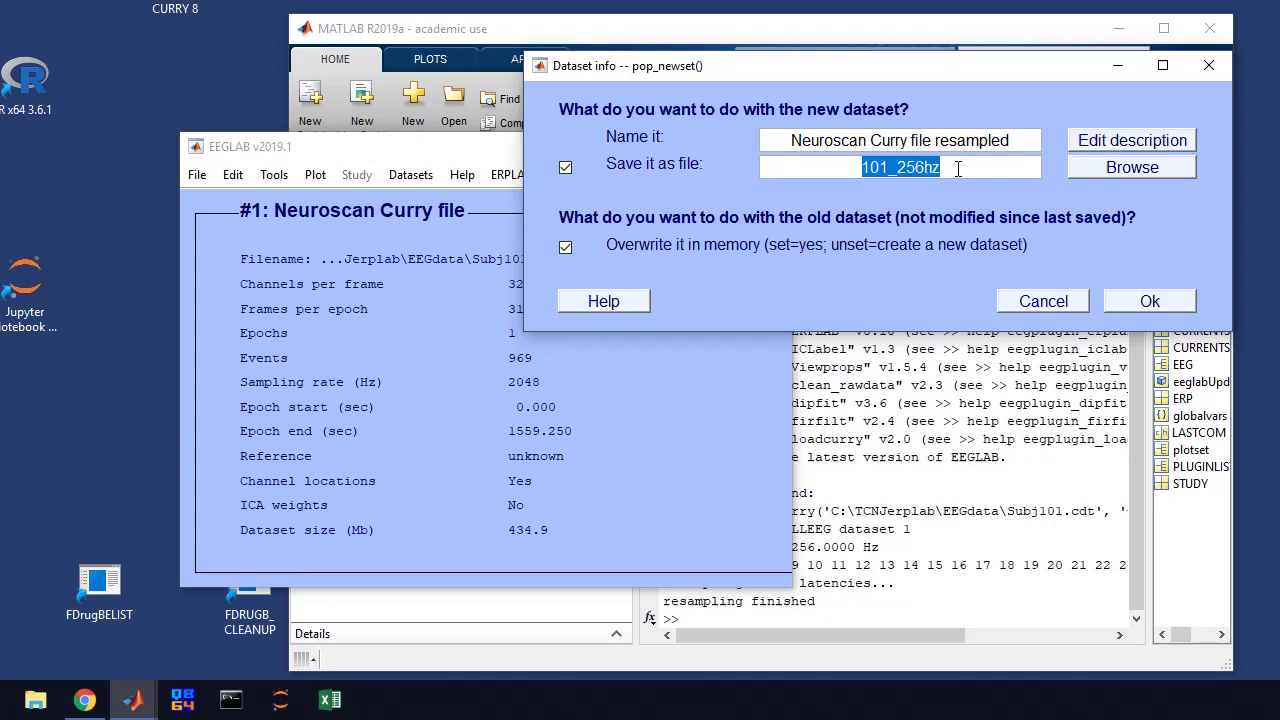
{"action": "left_click", "coordinate": [1150, 302]}
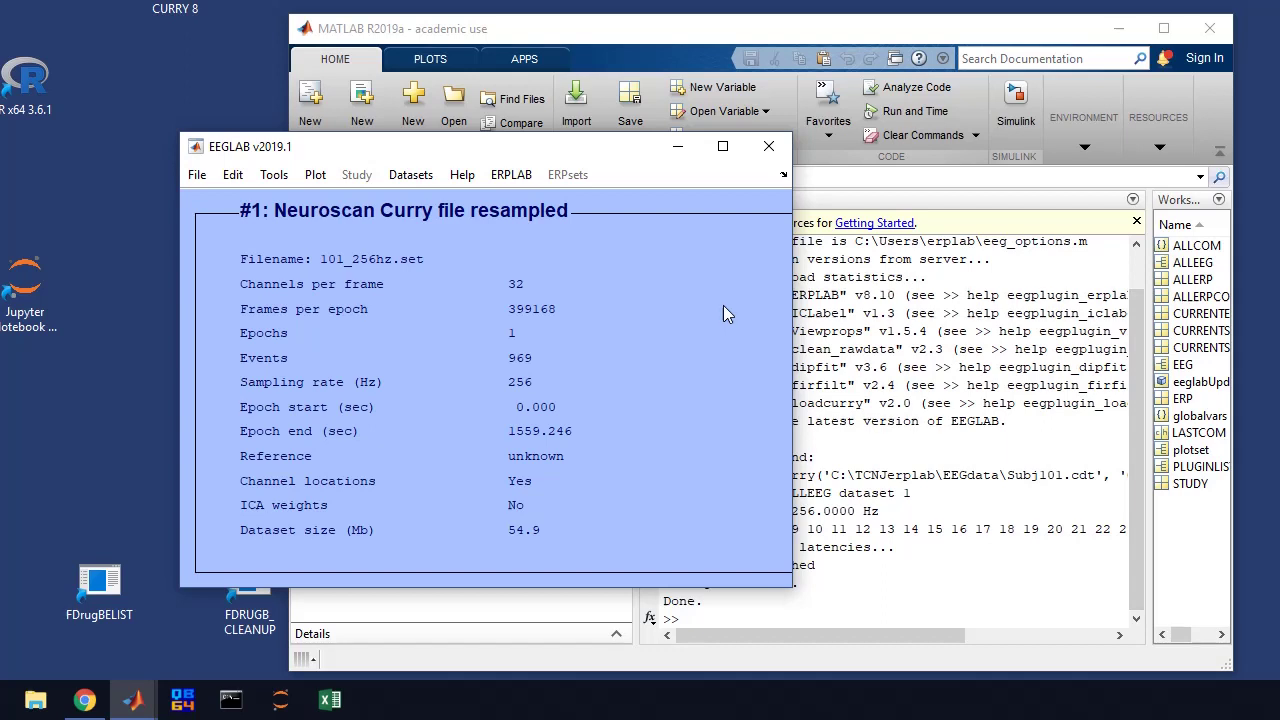
Step: Apply a basic FIR bandpass filter of 0.1–30 Hz without plotting the frequency response
{"action": "left_click", "coordinate": [274, 174]}
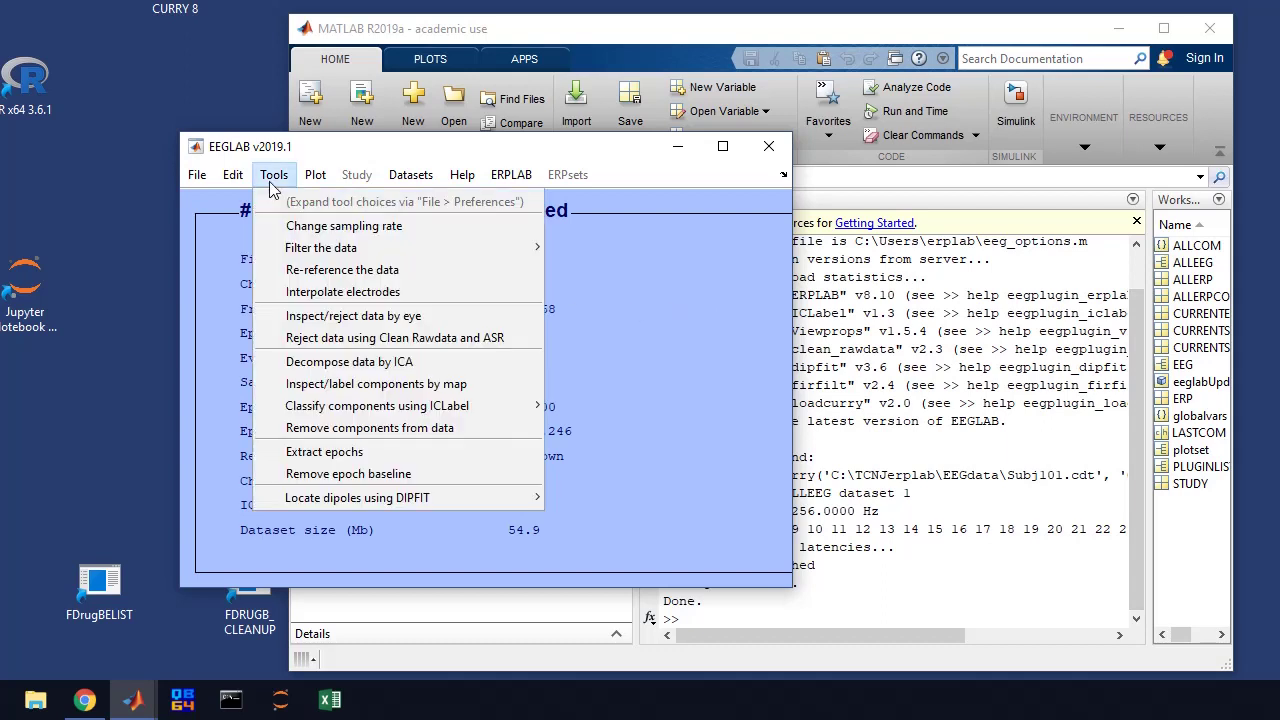
{"action": "mouse_move", "coordinate": [306, 250]}
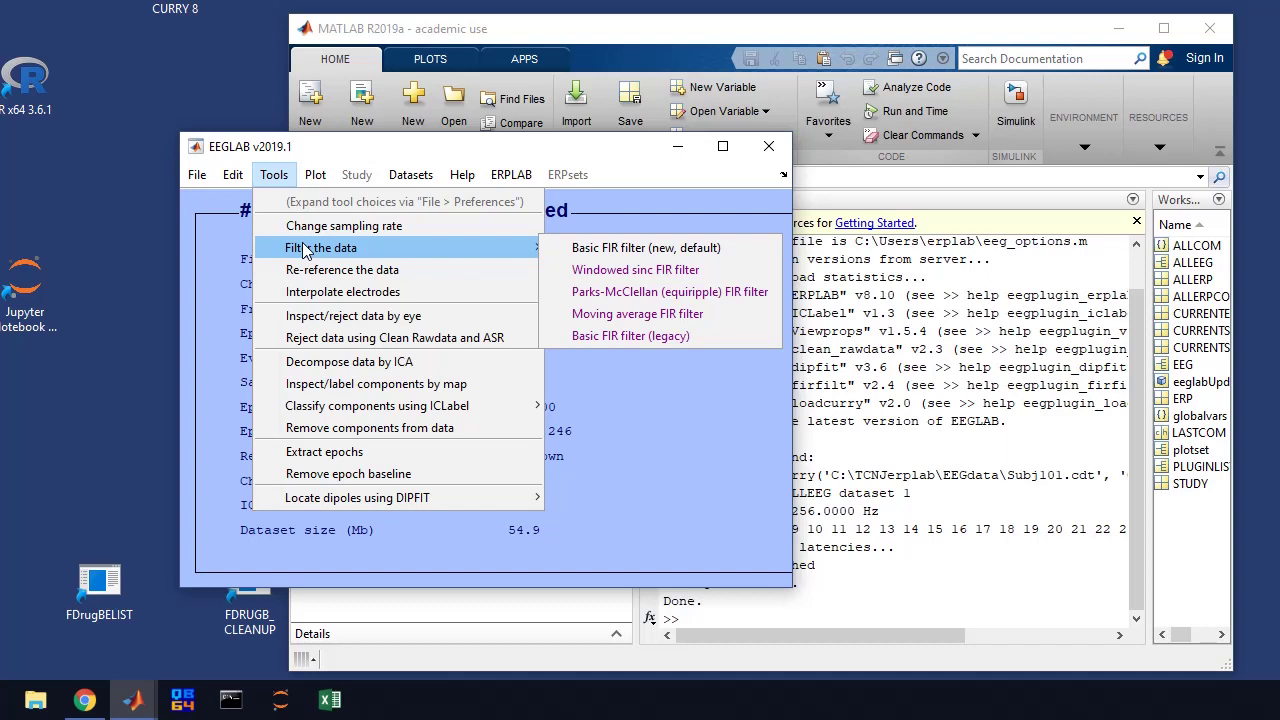
{"action": "left_click", "coordinate": [608, 249]}
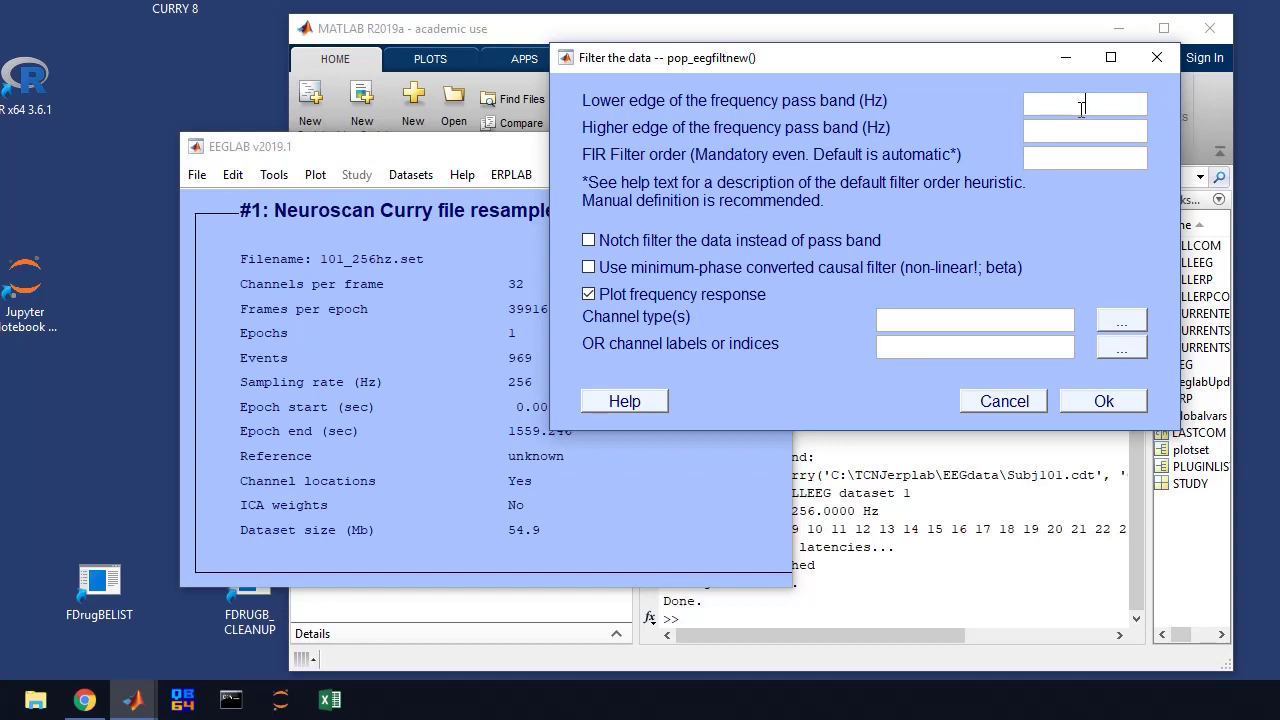
{"action": "left_click", "coordinate": [1081, 110]}
{"action": "type", "text": "0.1"}
{"action": "left_click", "coordinate": [1081, 130]}
{"action": "type", "text": "30"}
{"action": "left_click", "coordinate": [588, 294]}
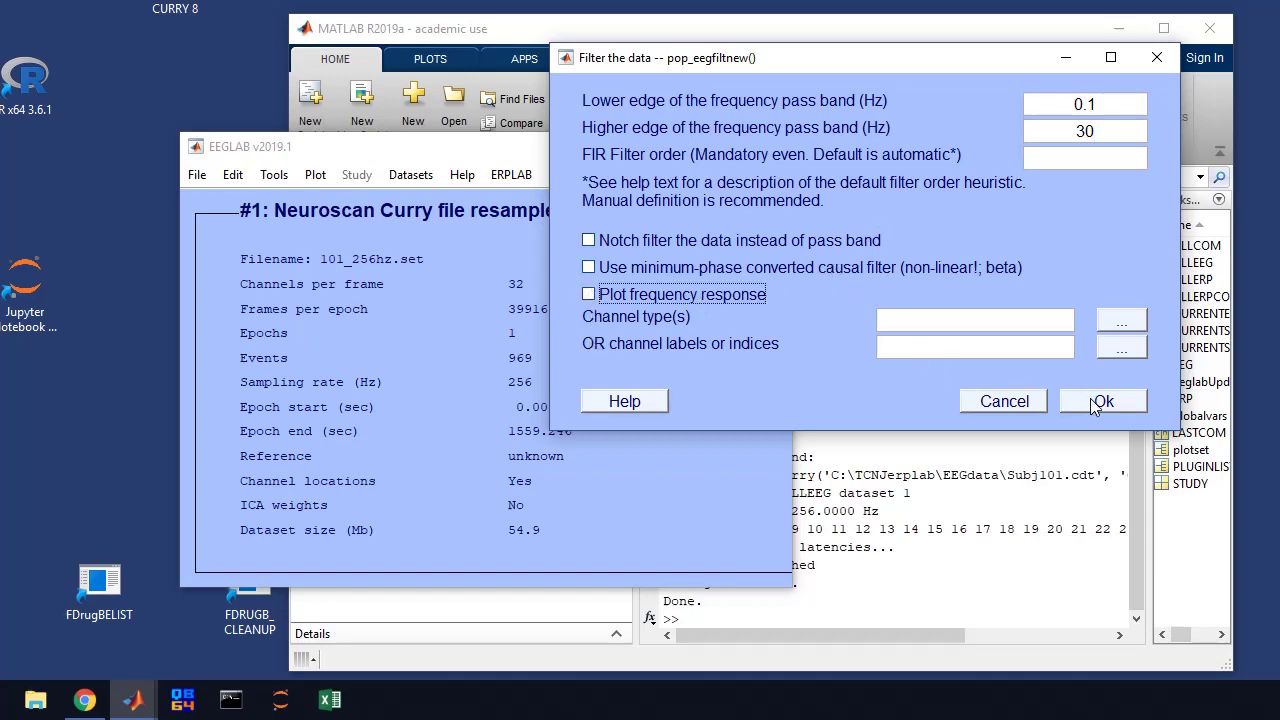
{"action": "left_click", "coordinate": [1093, 405]}
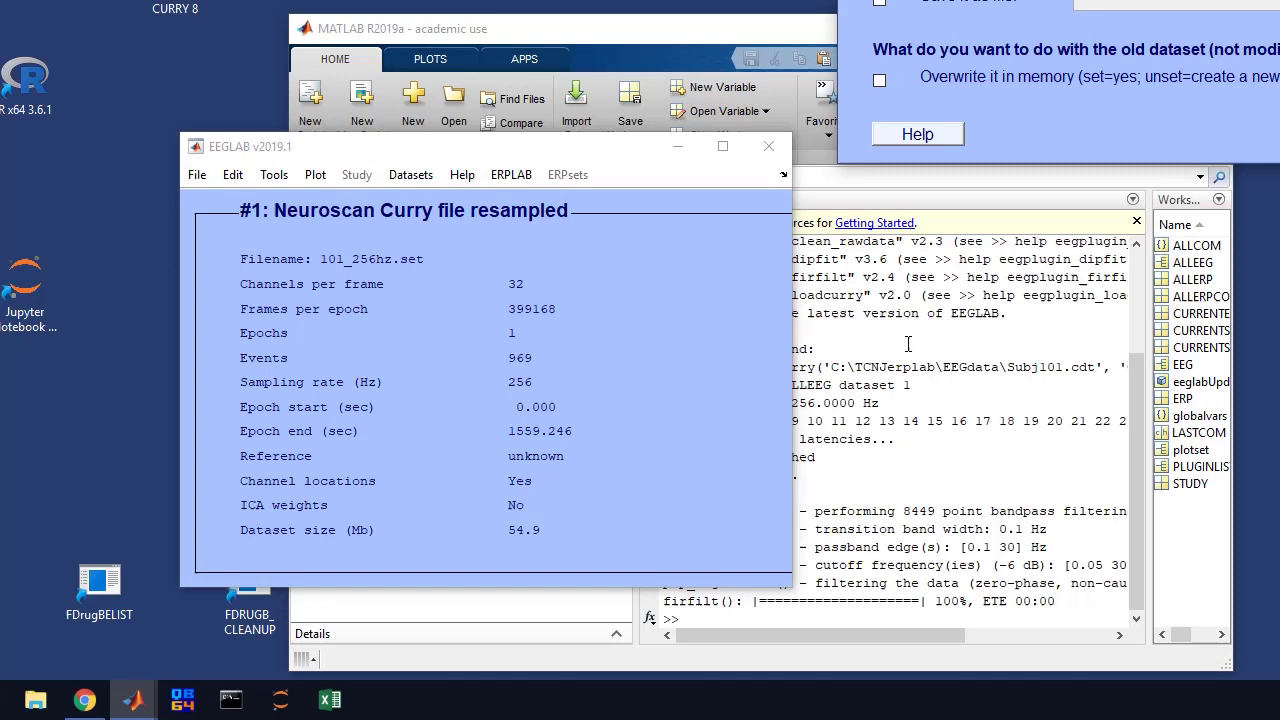
Step: Save the filtered dataset as 101_256hzfilt, overwriting the previous one in memory
{"action": "left_click", "coordinate": [609, 152]}
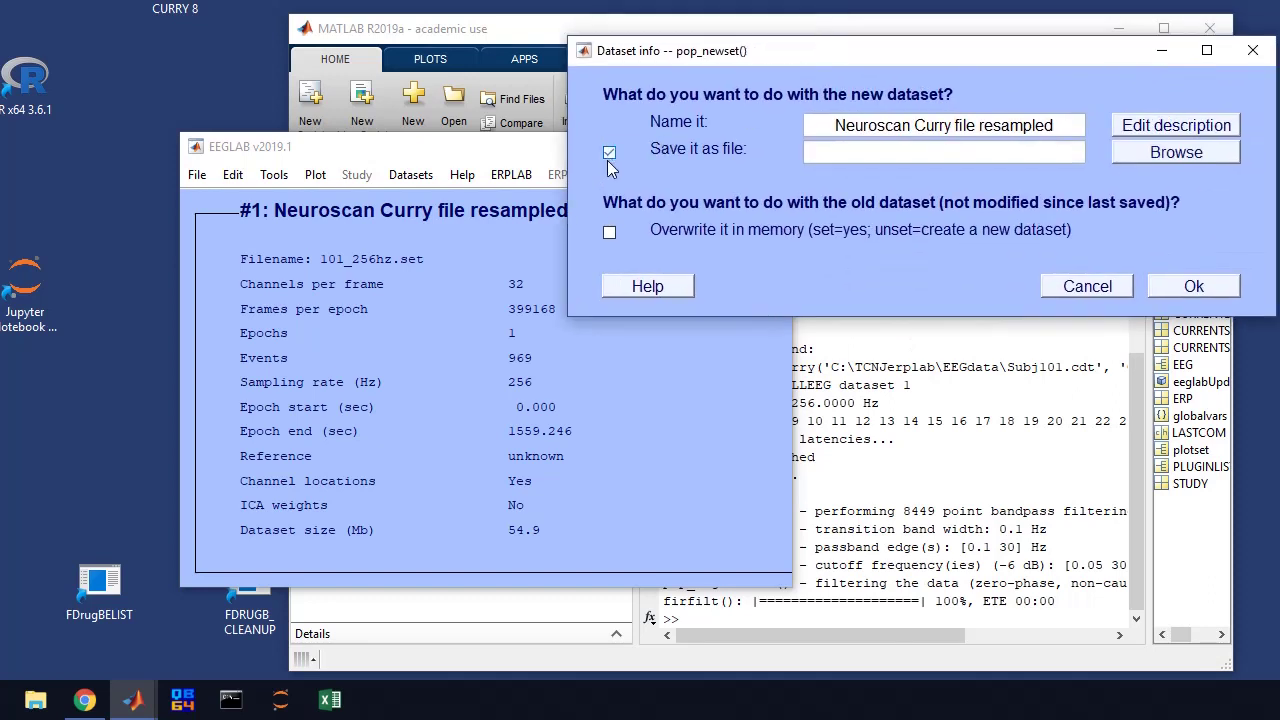
{"action": "left_click", "coordinate": [610, 233]}
{"action": "type", "text": "101_256hzfilt"}
{"action": "double_click", "coordinate": [872, 152]}
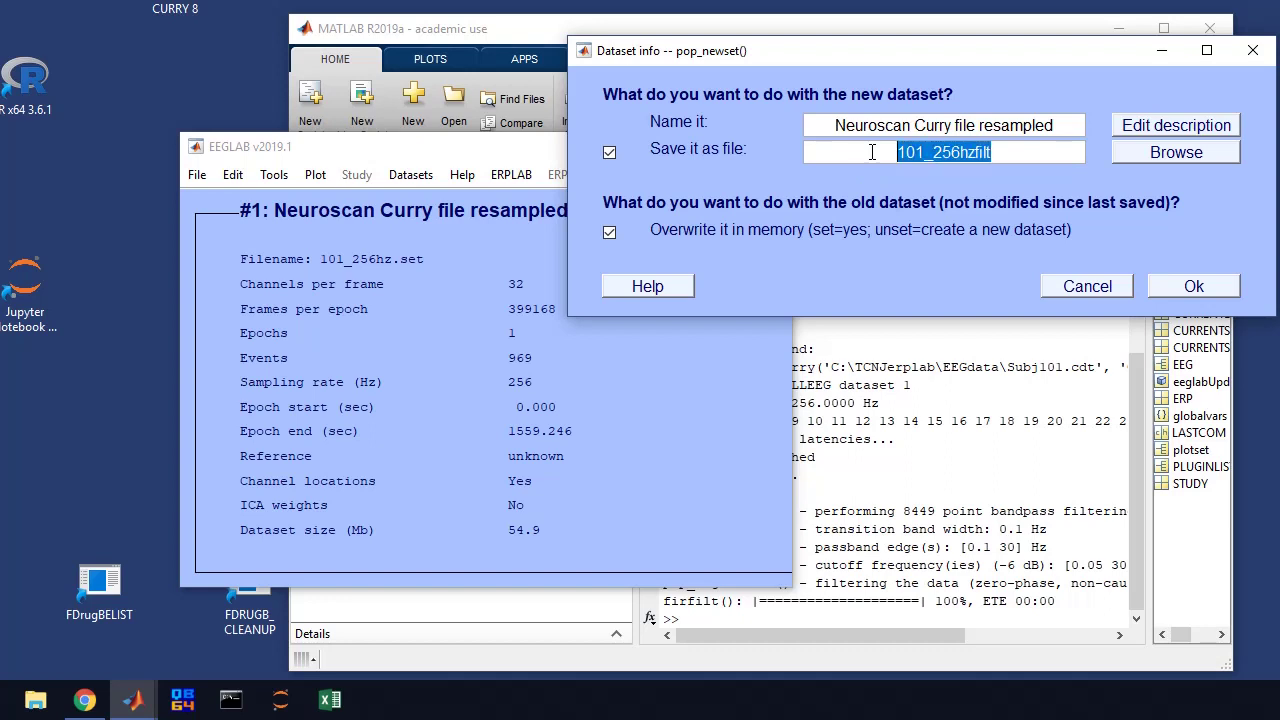
{"action": "left_click", "coordinate": [1192, 288]}
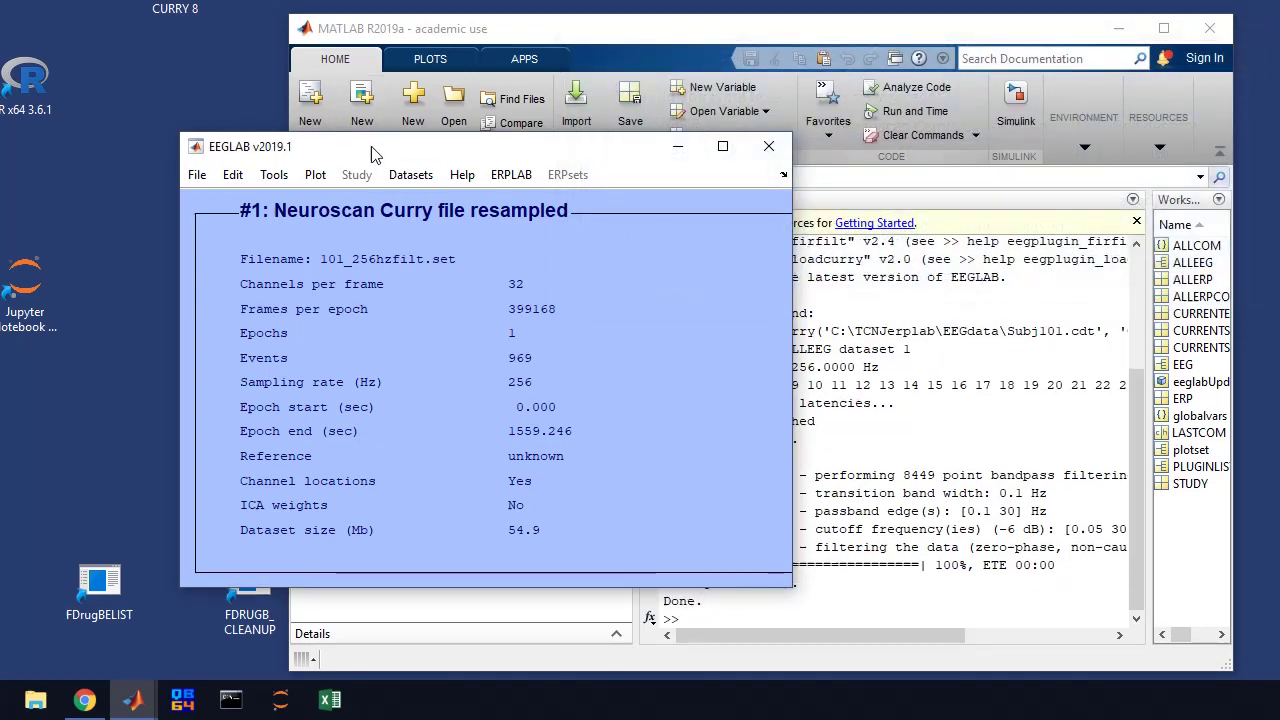
{"action": "left_click_drag", "start_coordinate": [374, 155], "coordinate": [690, 113]}
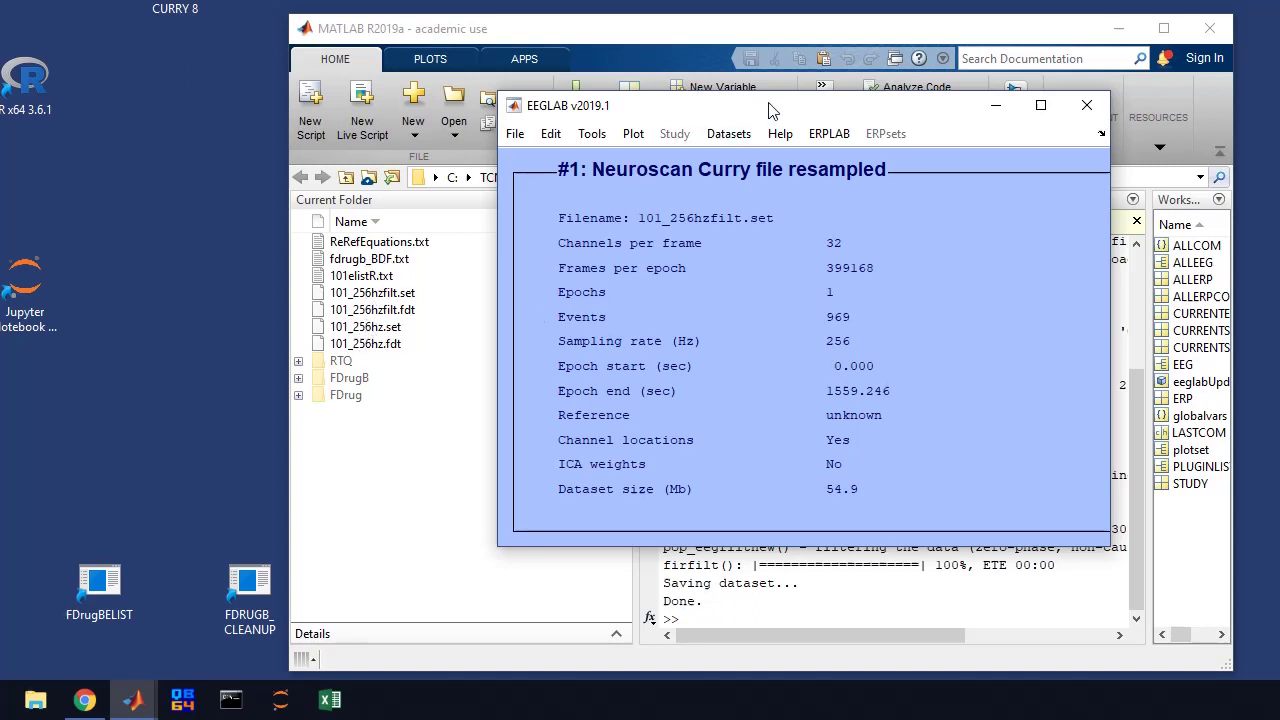
{"action": "left_click_drag", "start_coordinate": [770, 111], "coordinate": [364, 68]}
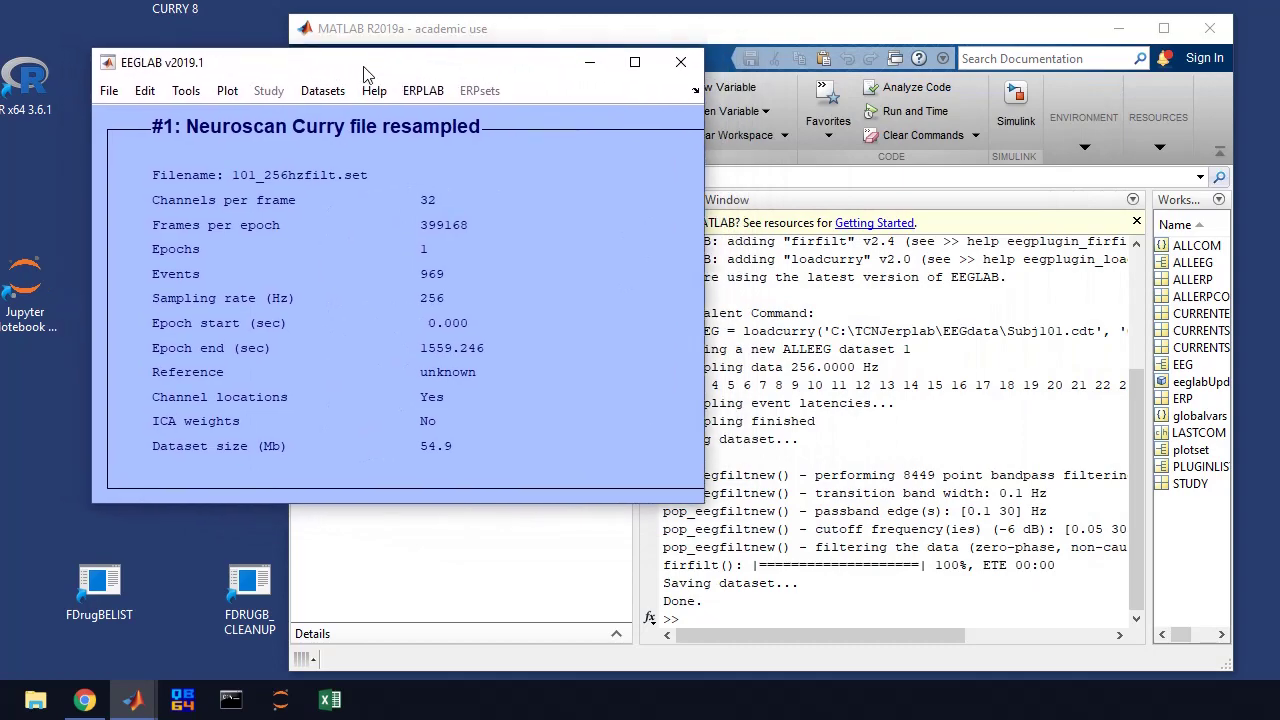